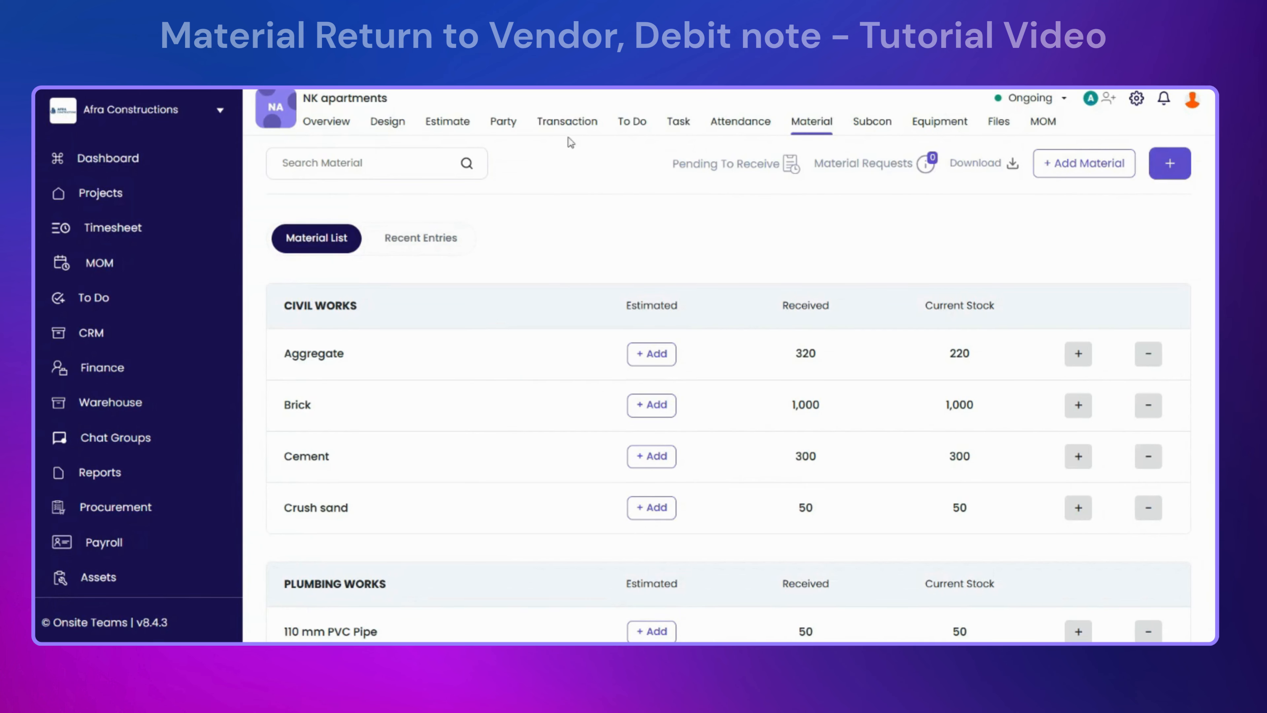
Create a material return transaction in the NK apartments project for the first listed material supplier
click(568, 124)
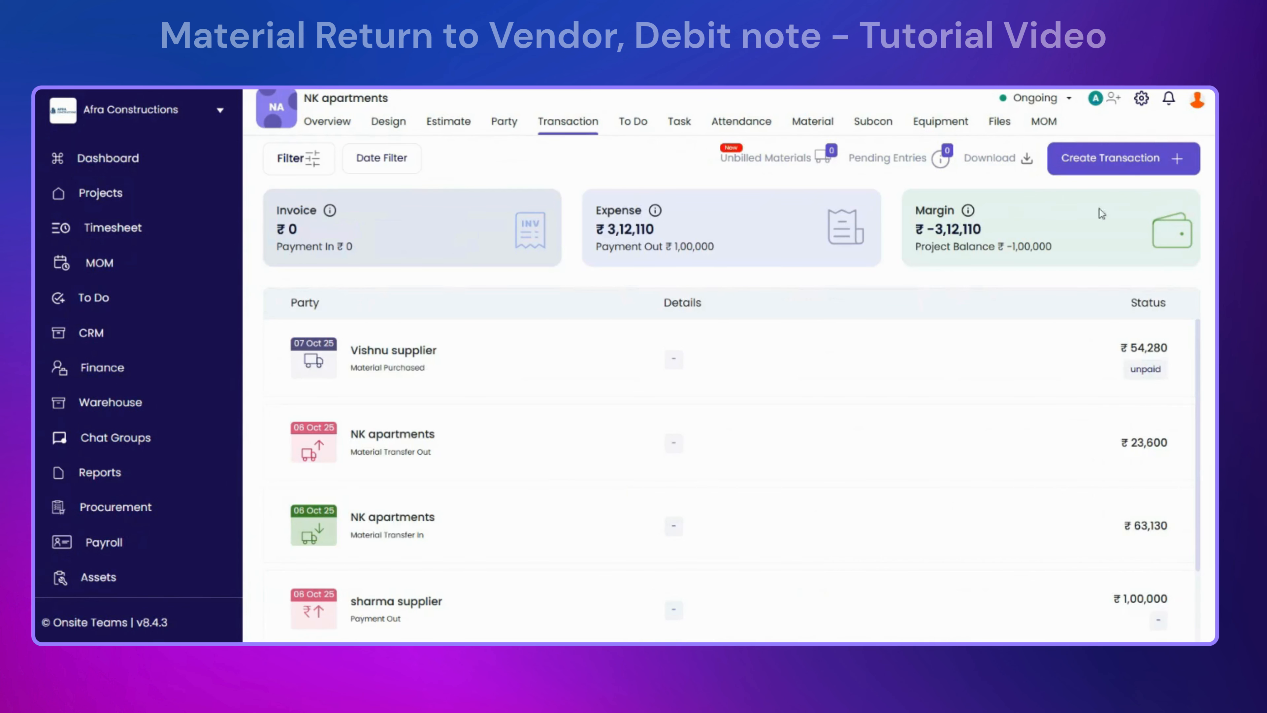
click(1124, 161)
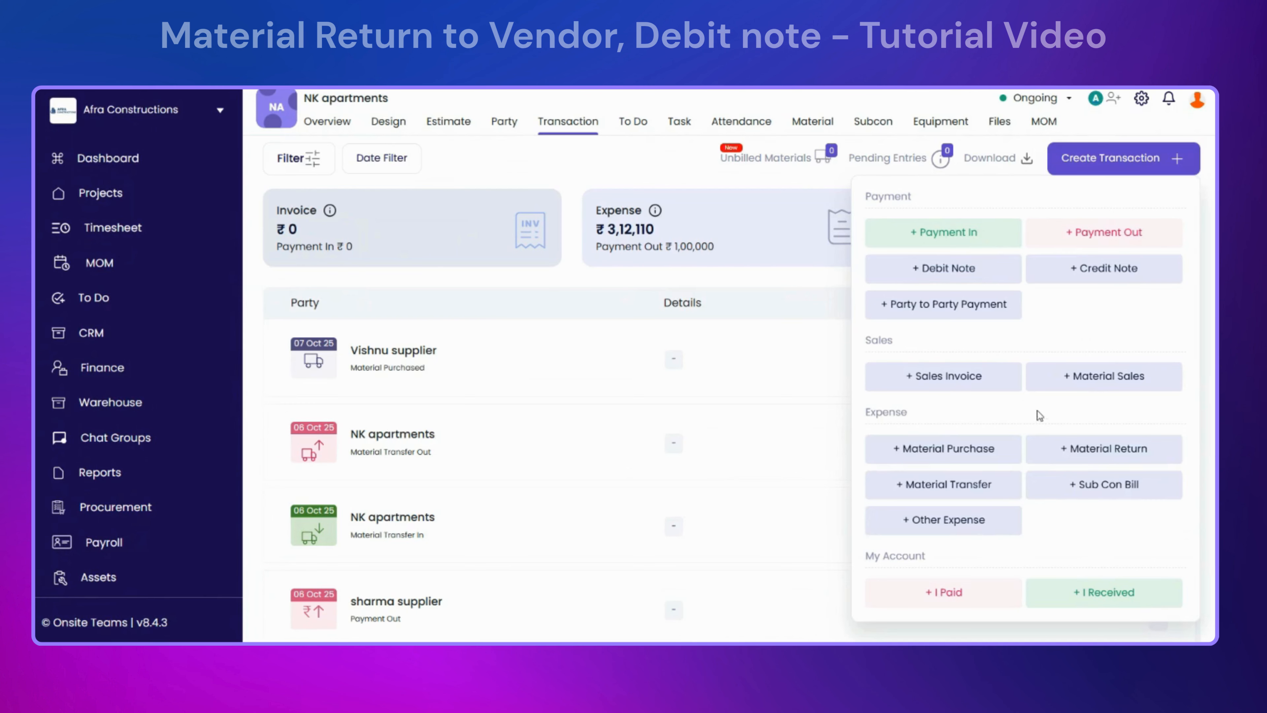
click(1077, 451)
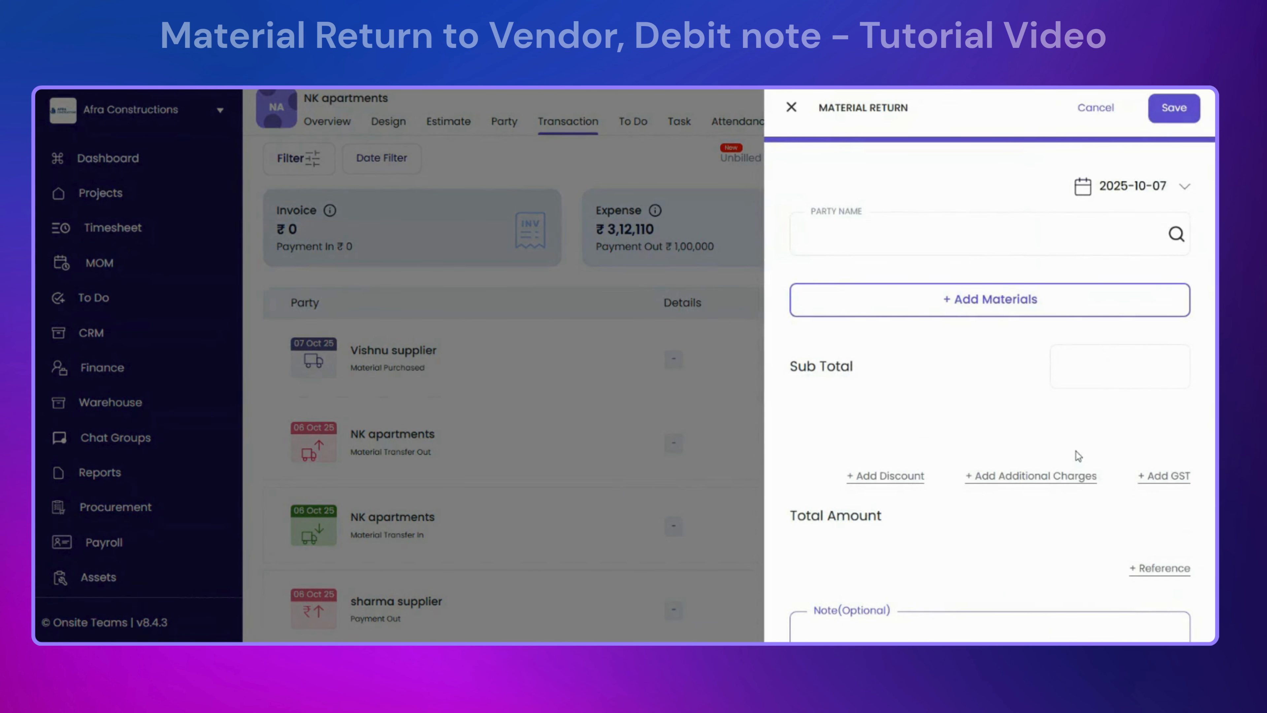
click(958, 224)
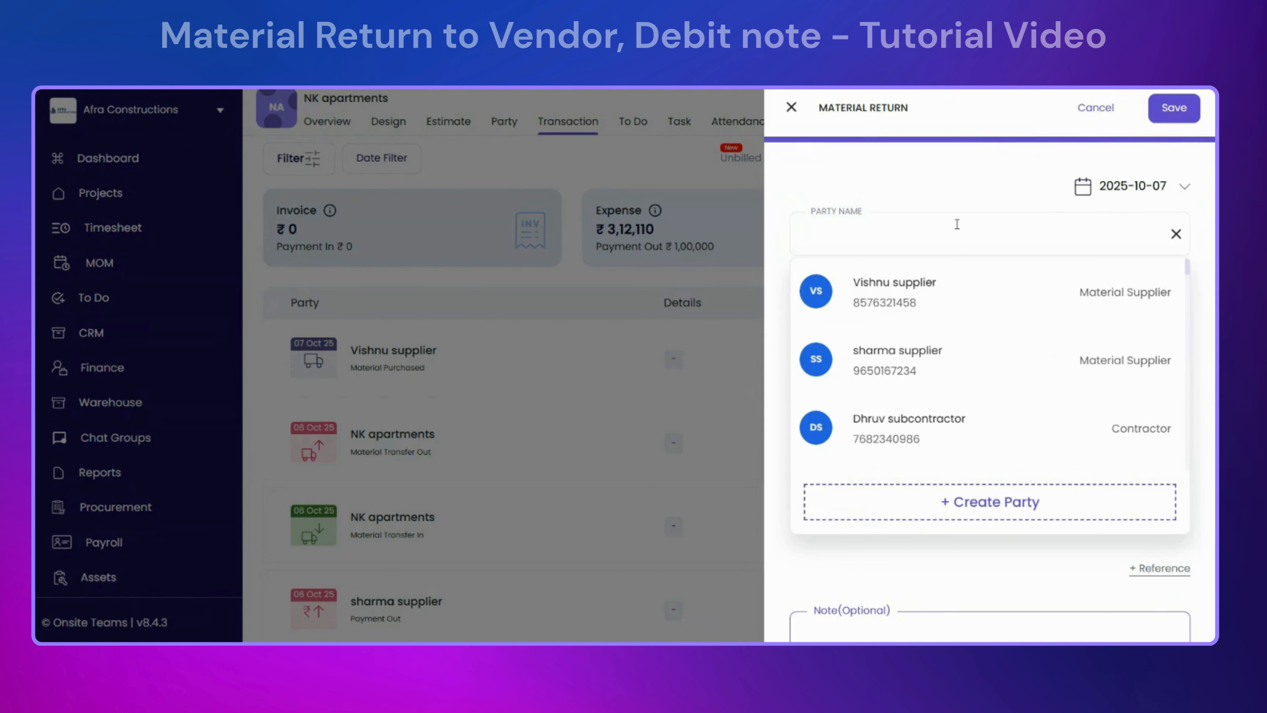
click(946, 286)
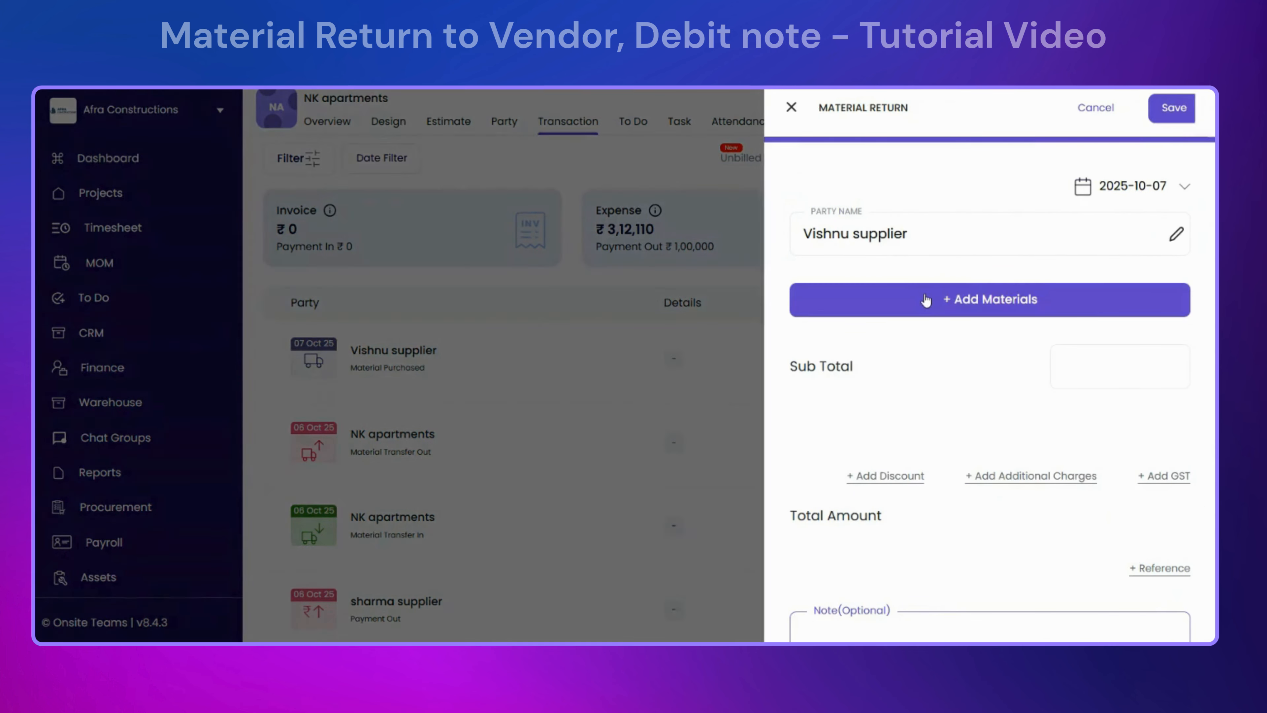
Add 110 mm PVC Pipe and Aggregate from the materials library to the material return
click(926, 299)
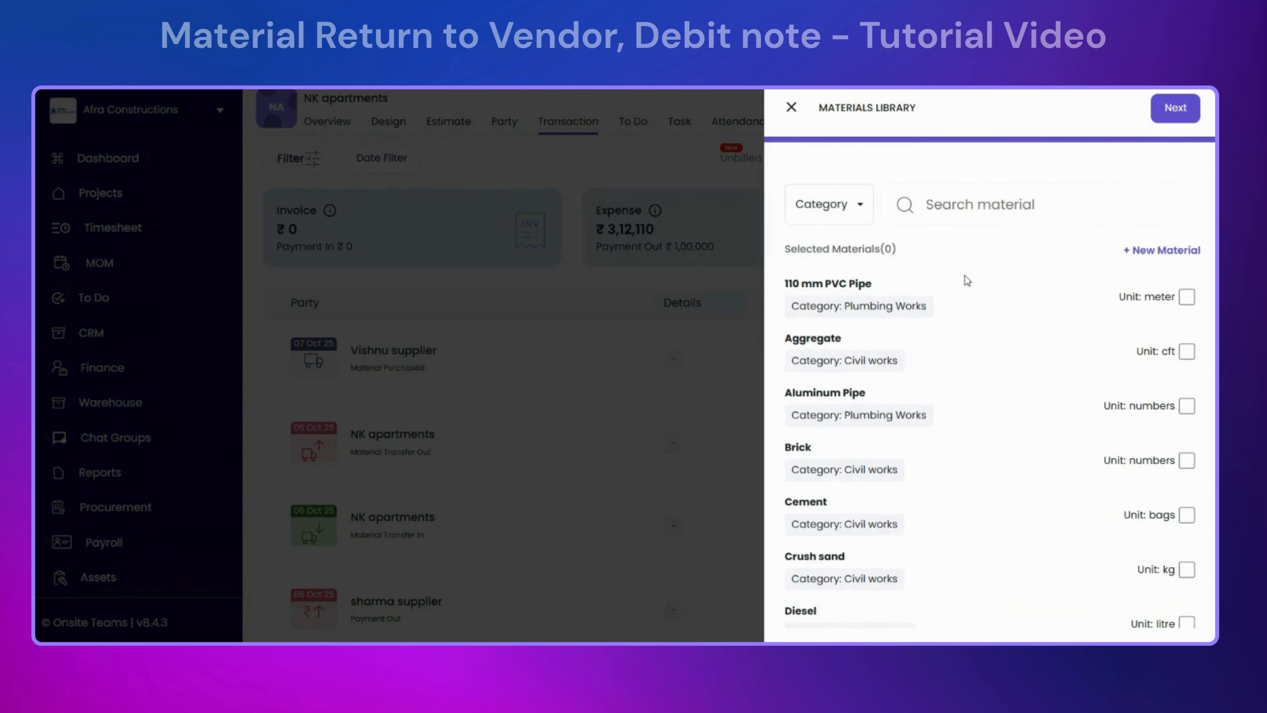
click(1186, 299)
click(1187, 352)
click(1165, 123)
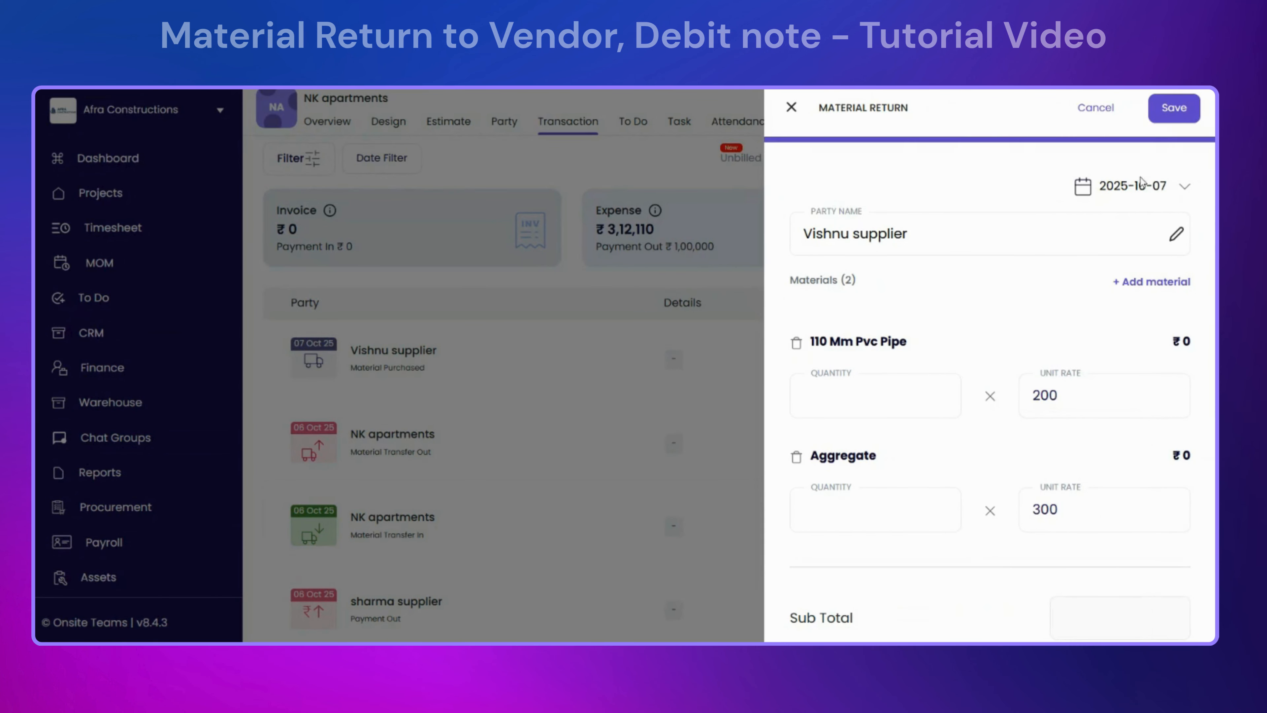
Set the return quantity to 50 for both 110 mm PVC Pipe and Aggregate, and save the material return
click(856, 387)
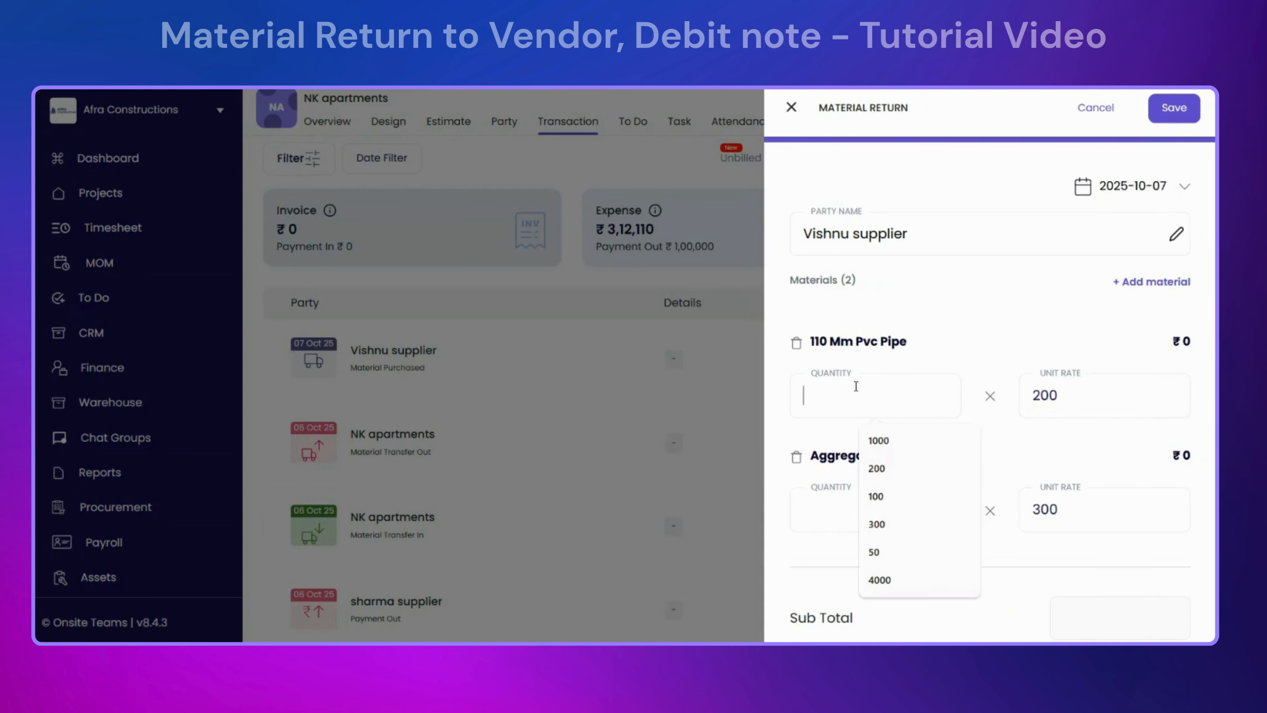
text(50)
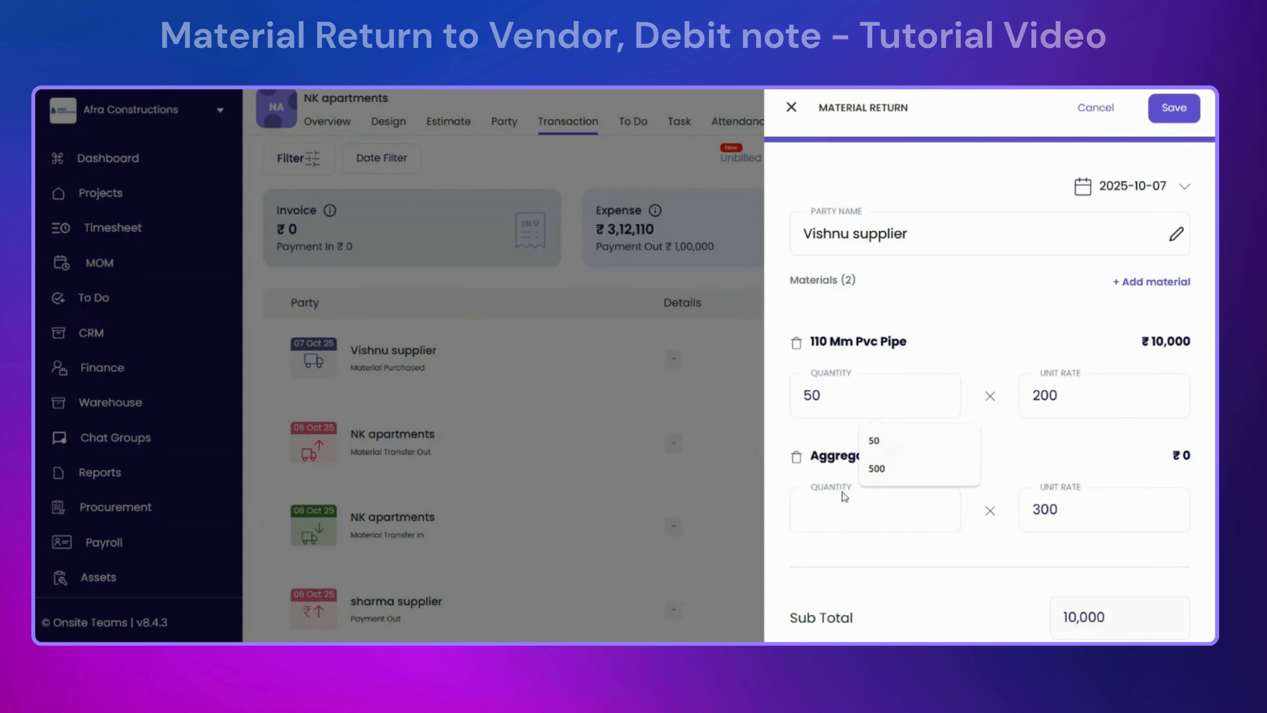
click(843, 520)
text(50)
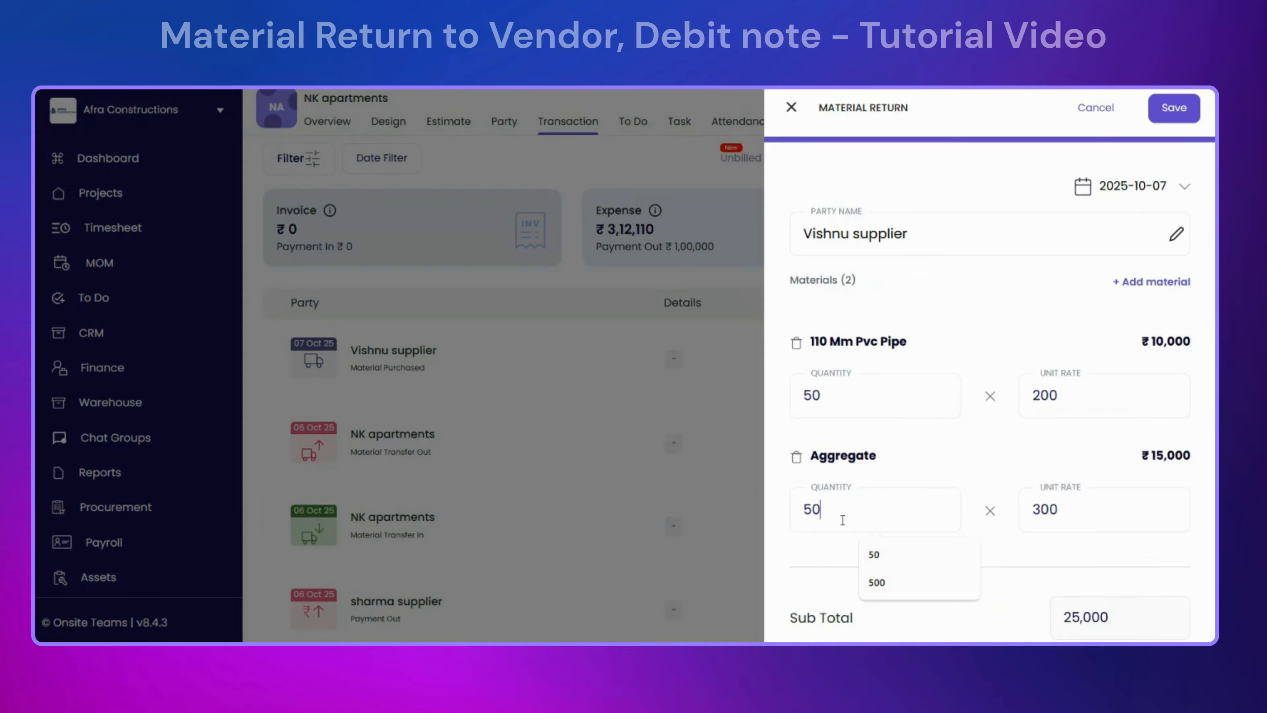
click(1000, 322)
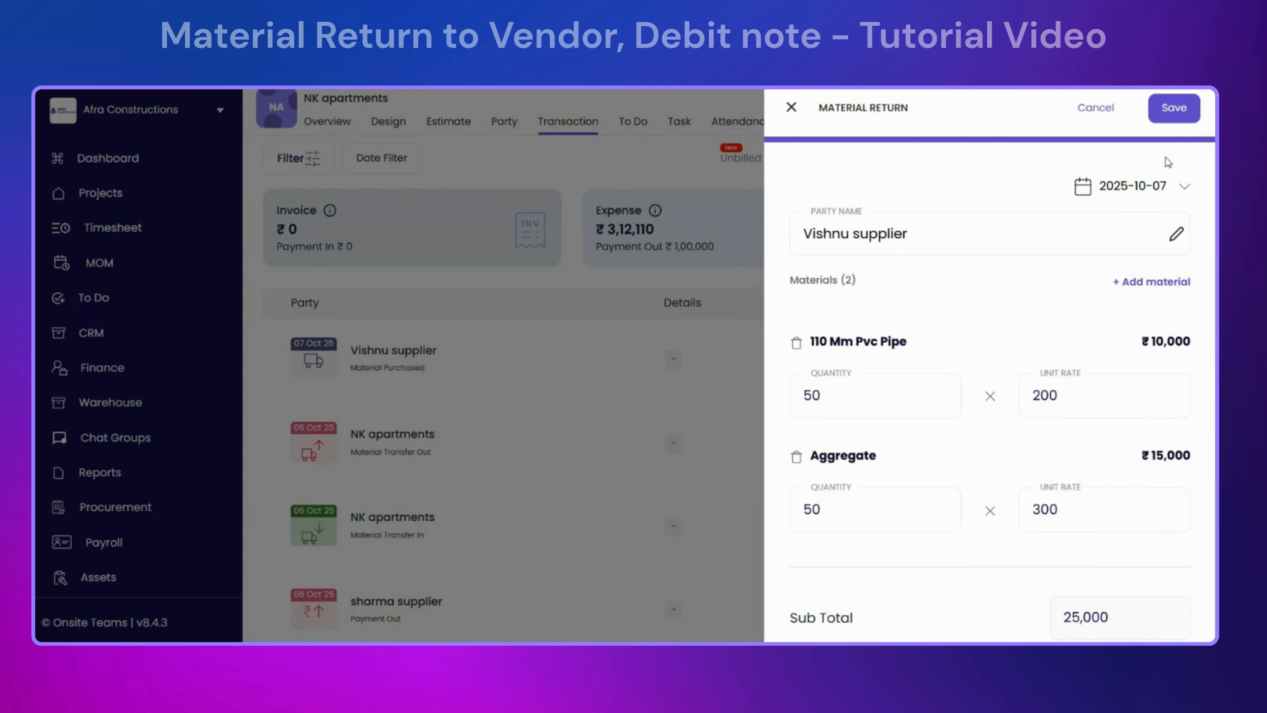
click(1178, 109)
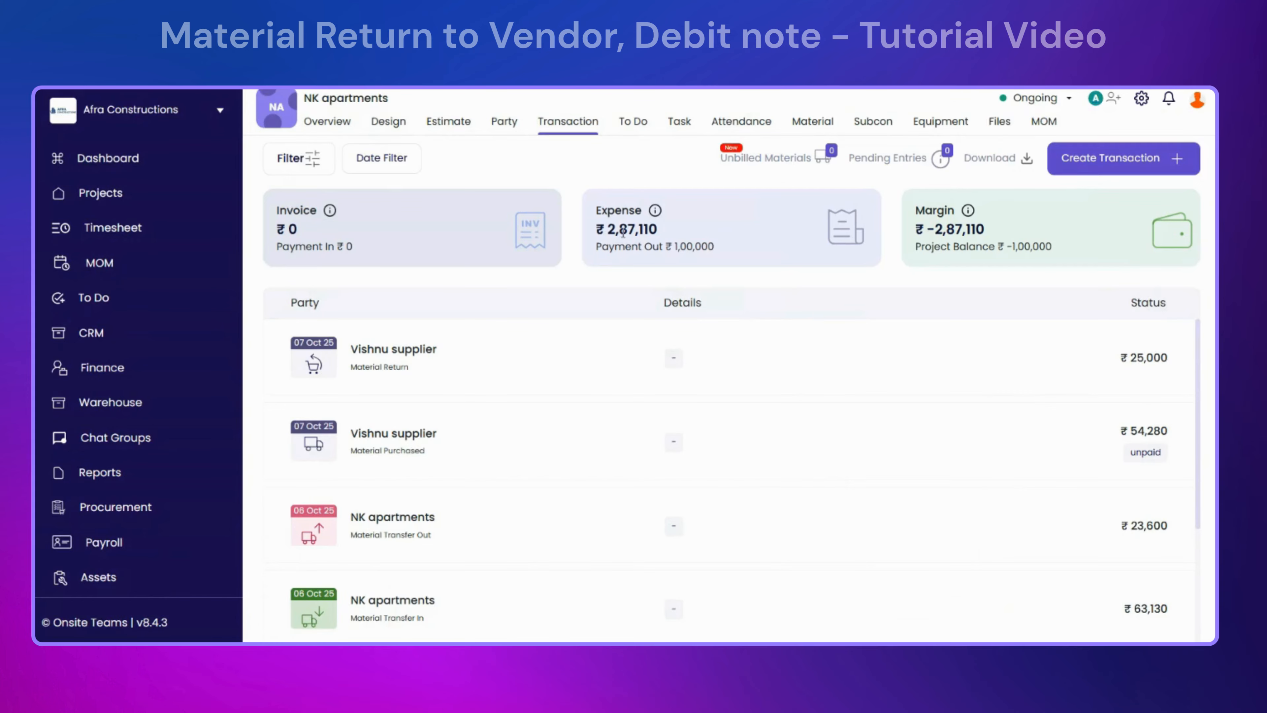
Check the project's expense total and review the details of the saved material return entry
drag(598, 234, 688, 248)
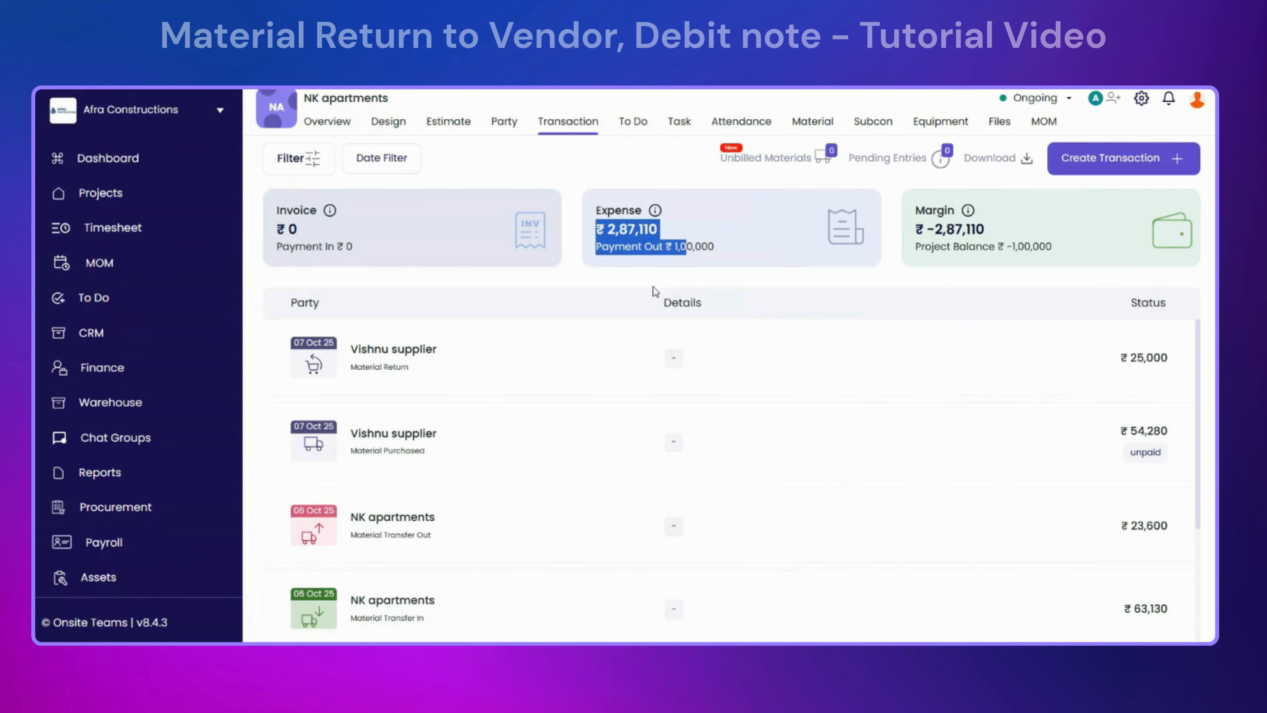
click(604, 374)
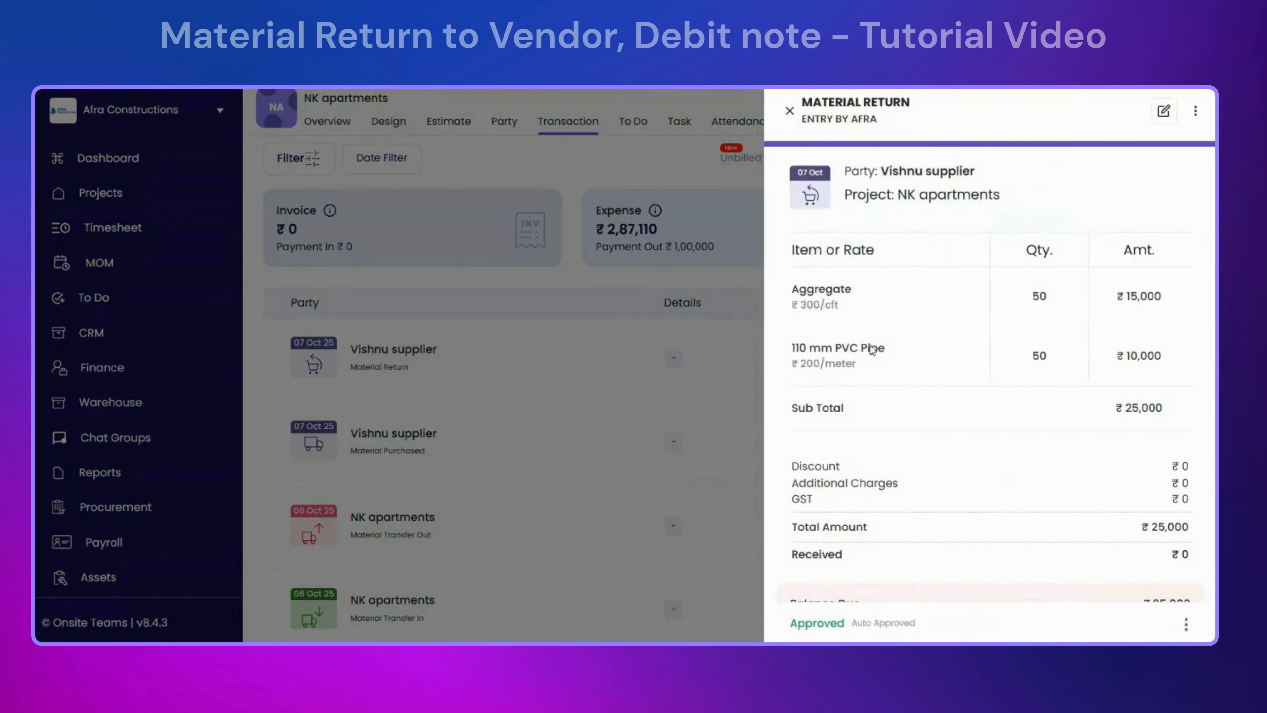
scroll(908, 411, down, 2)
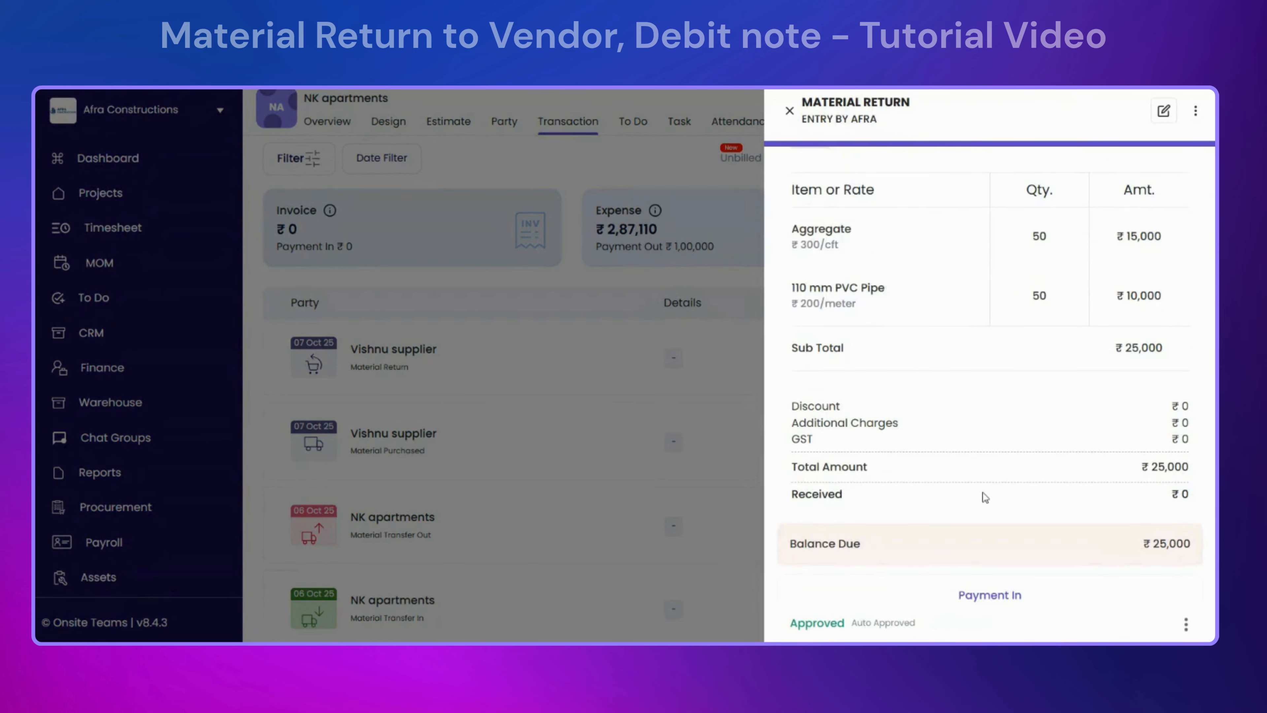
scroll(984, 499, up, 1)
click(789, 111)
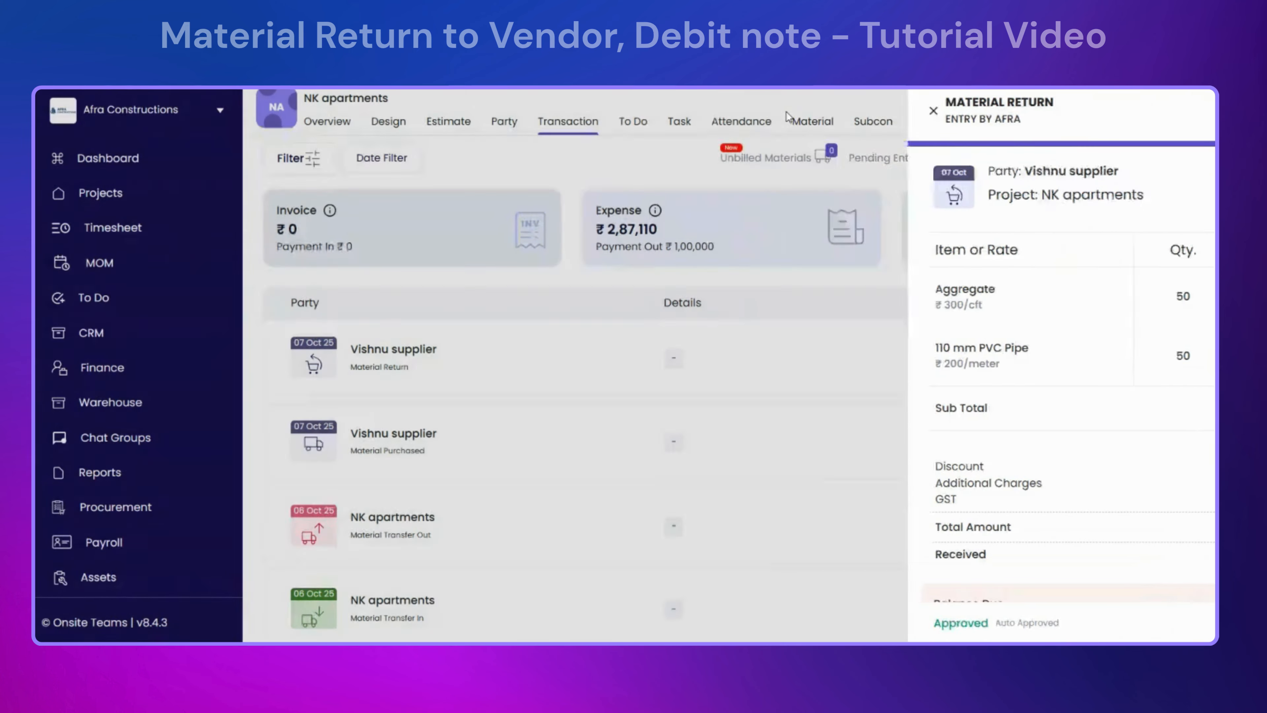
Review the balance to pay, material purchases and material returns in the account of the supplier receiving the return
click(505, 122)
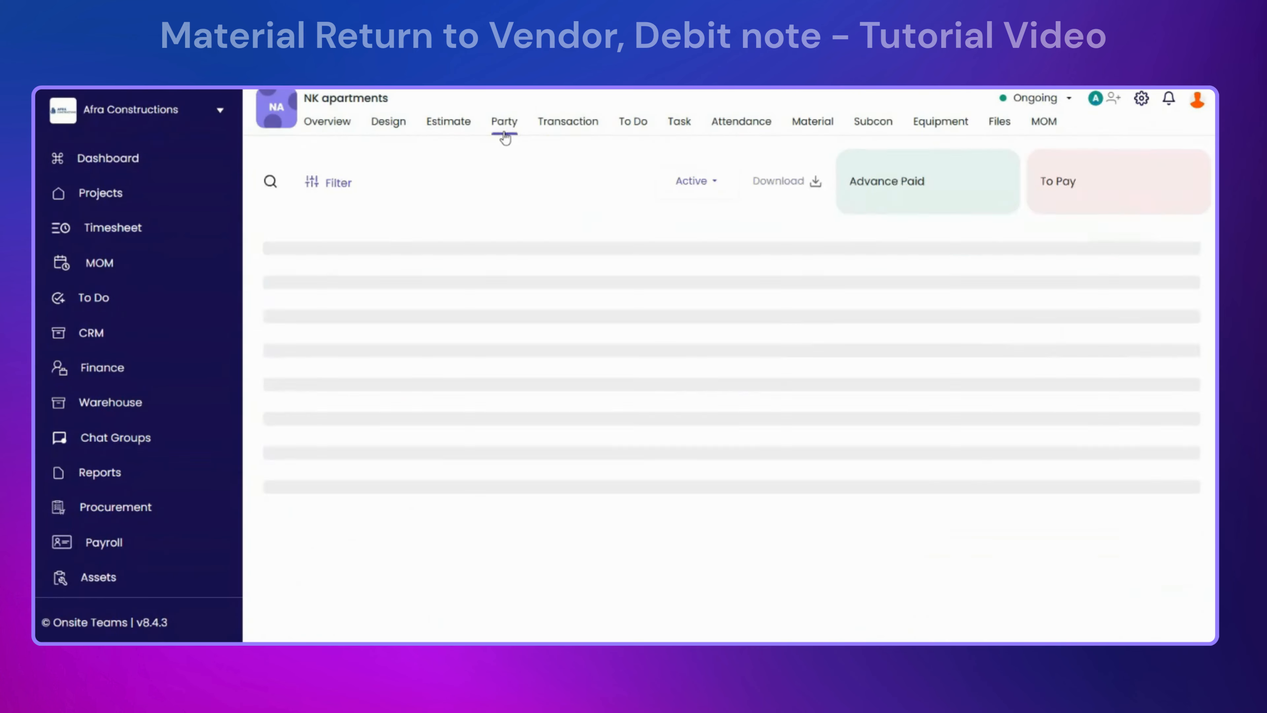
click(438, 362)
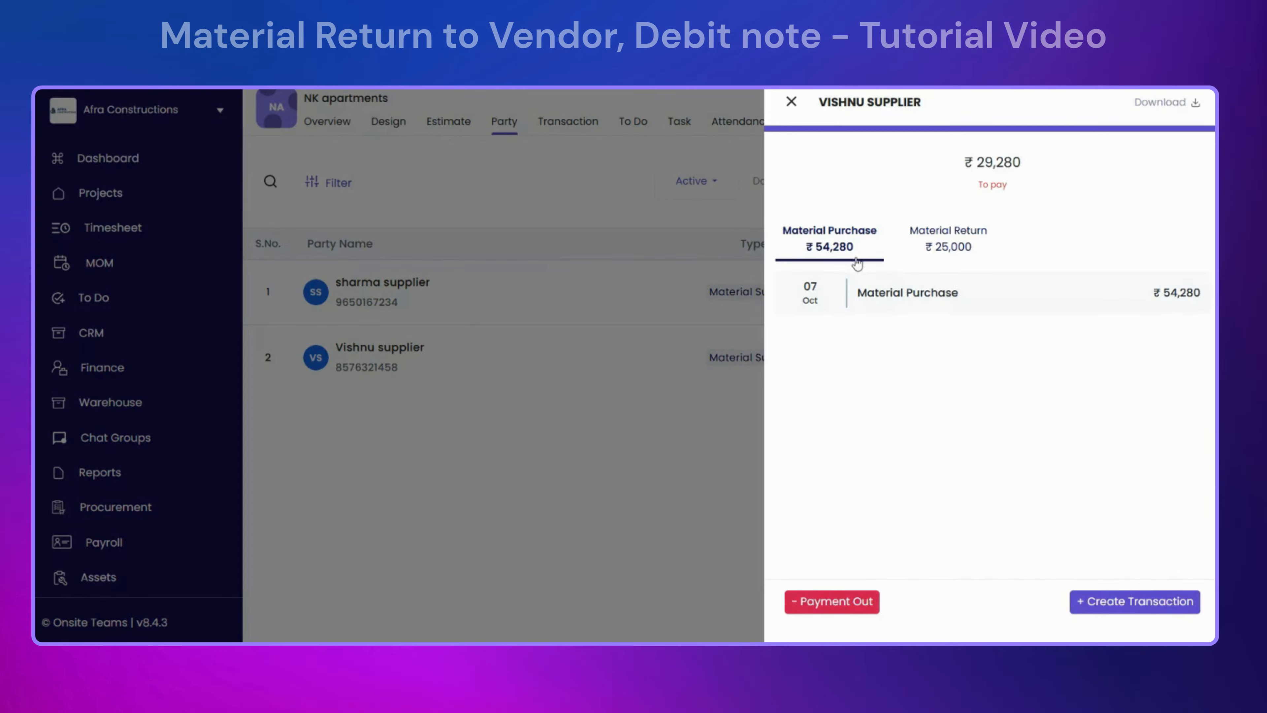
click(954, 249)
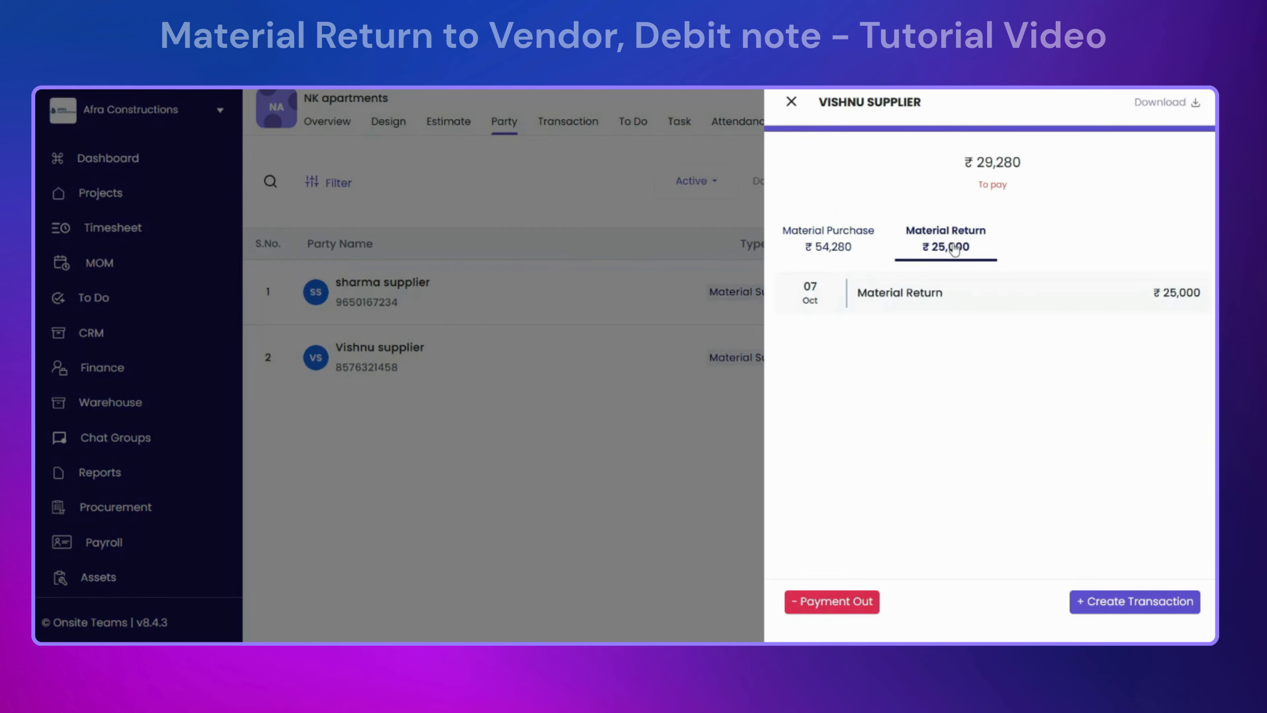
drag(979, 160, 1060, 157)
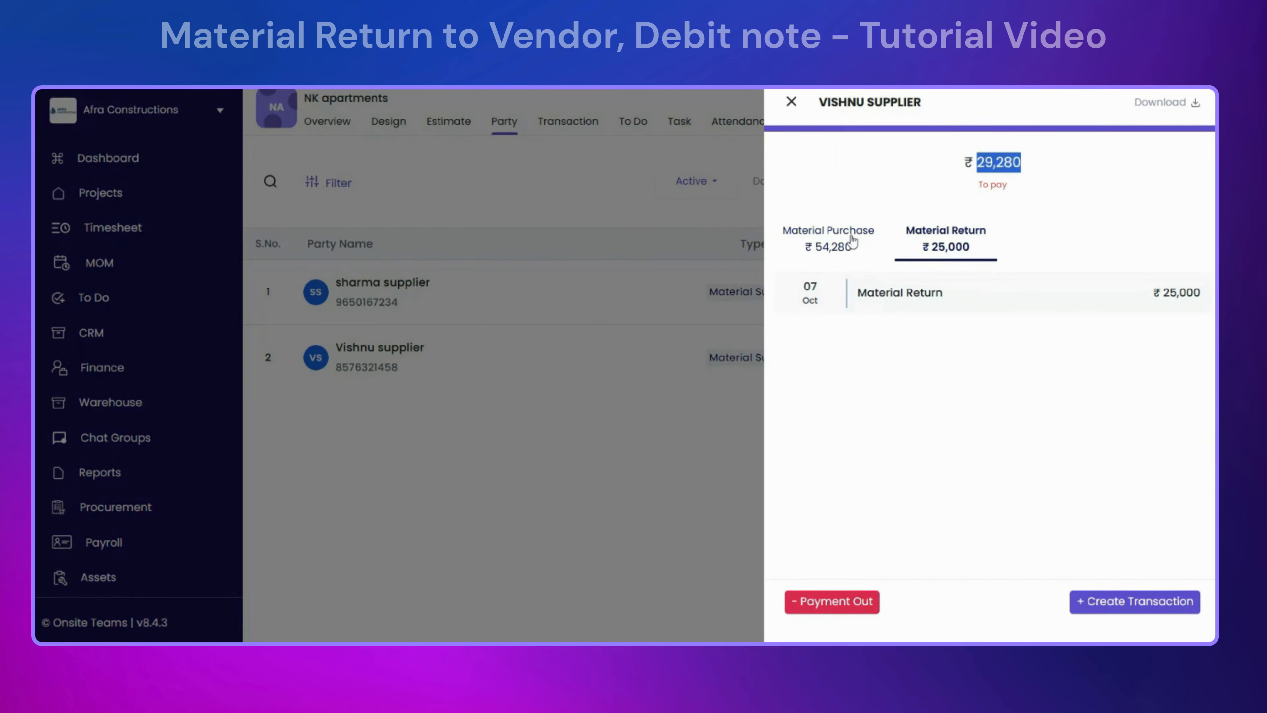
click(830, 244)
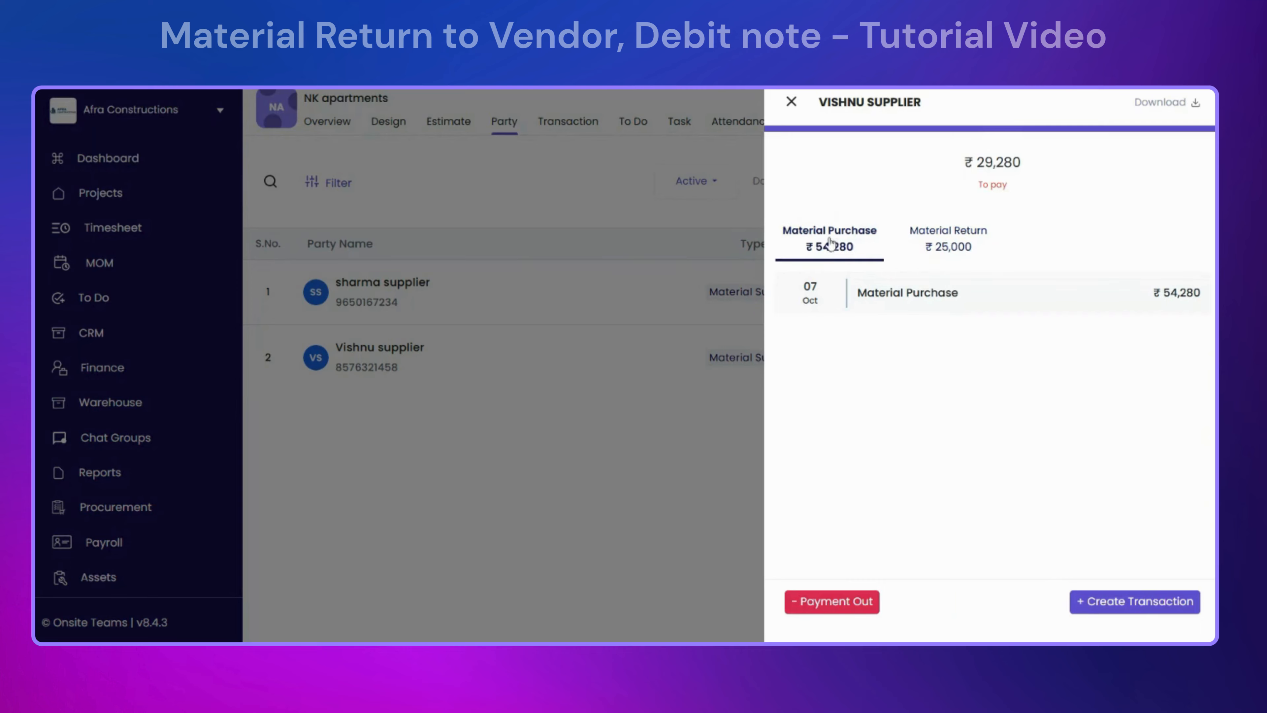
click(791, 101)
Check the project's current stock of the returned materials and review the stock entries for Aggregate
click(809, 131)
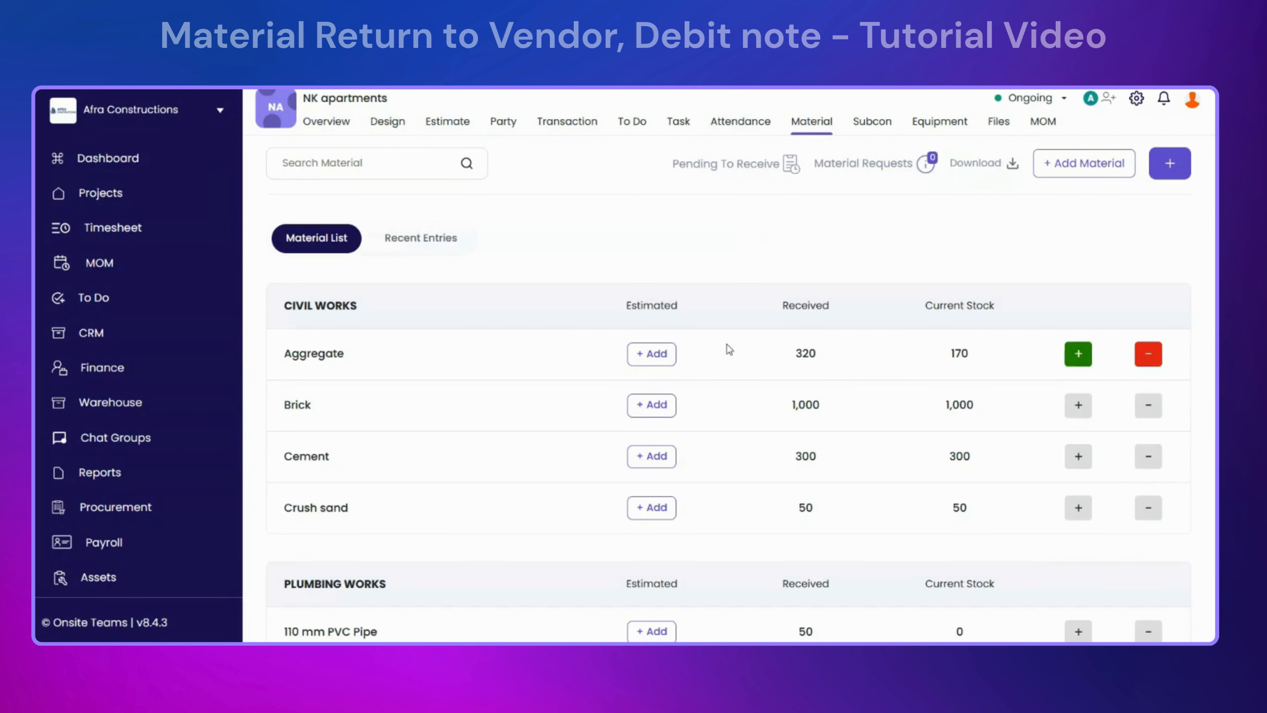
scroll(505, 395, down, 1)
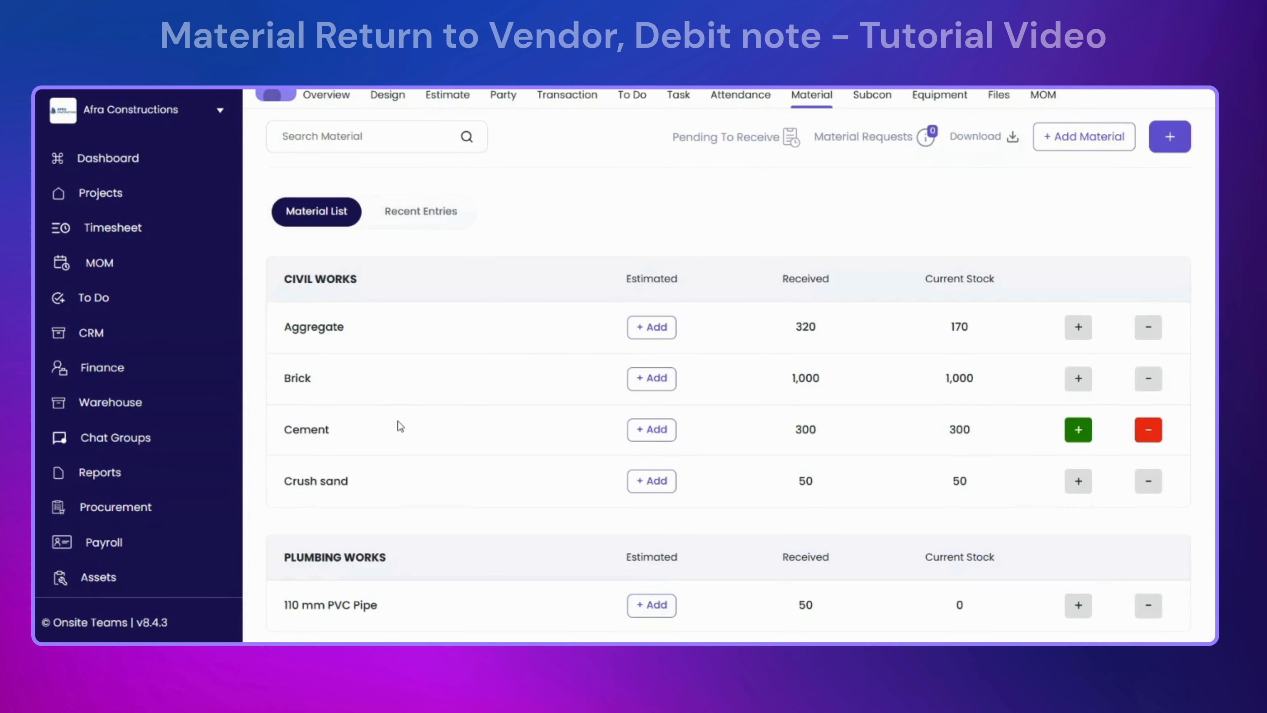
click(412, 323)
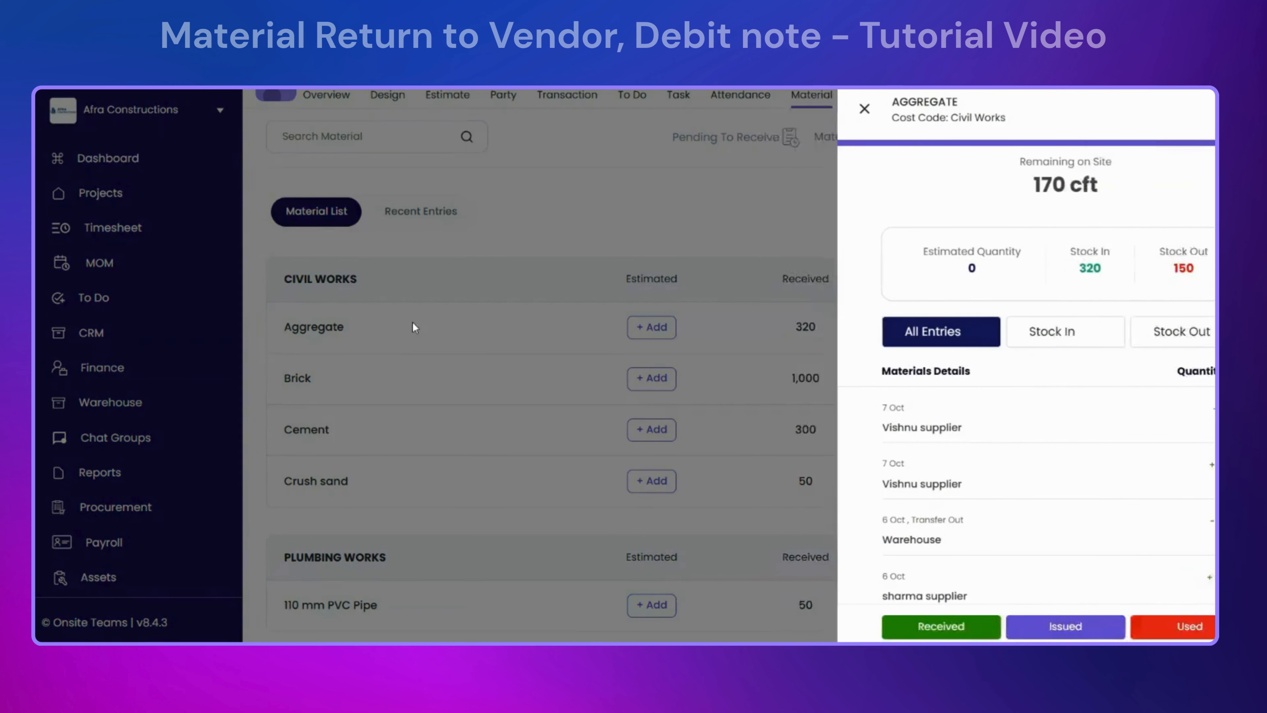
scroll(850, 452, down, 1)
scroll(1190, 429, up, 1)
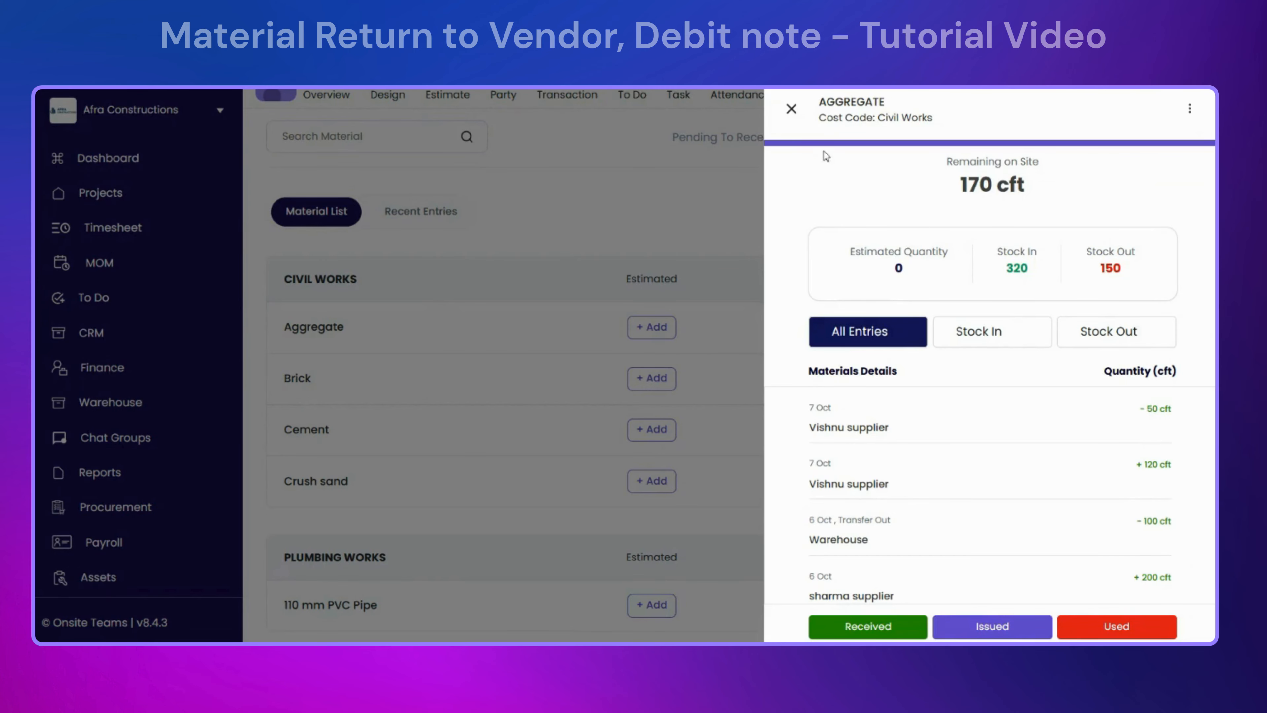
click(794, 110)
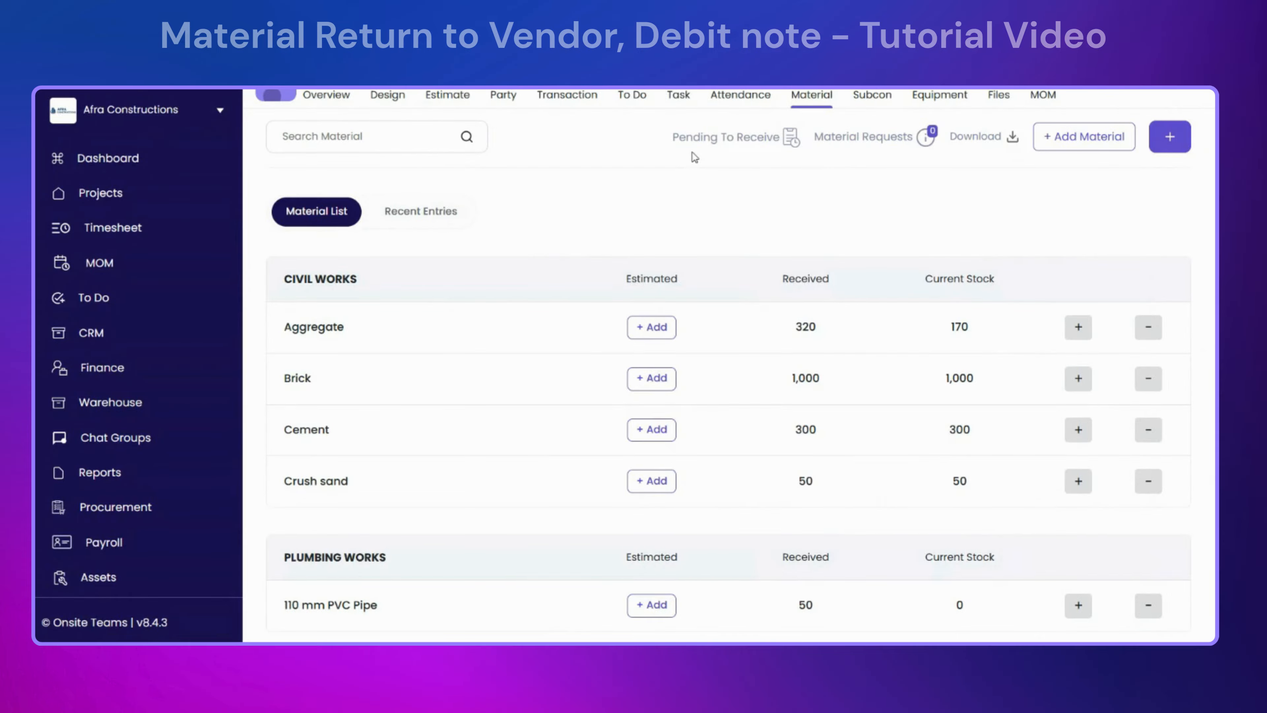
scroll(695, 157, up, 1)
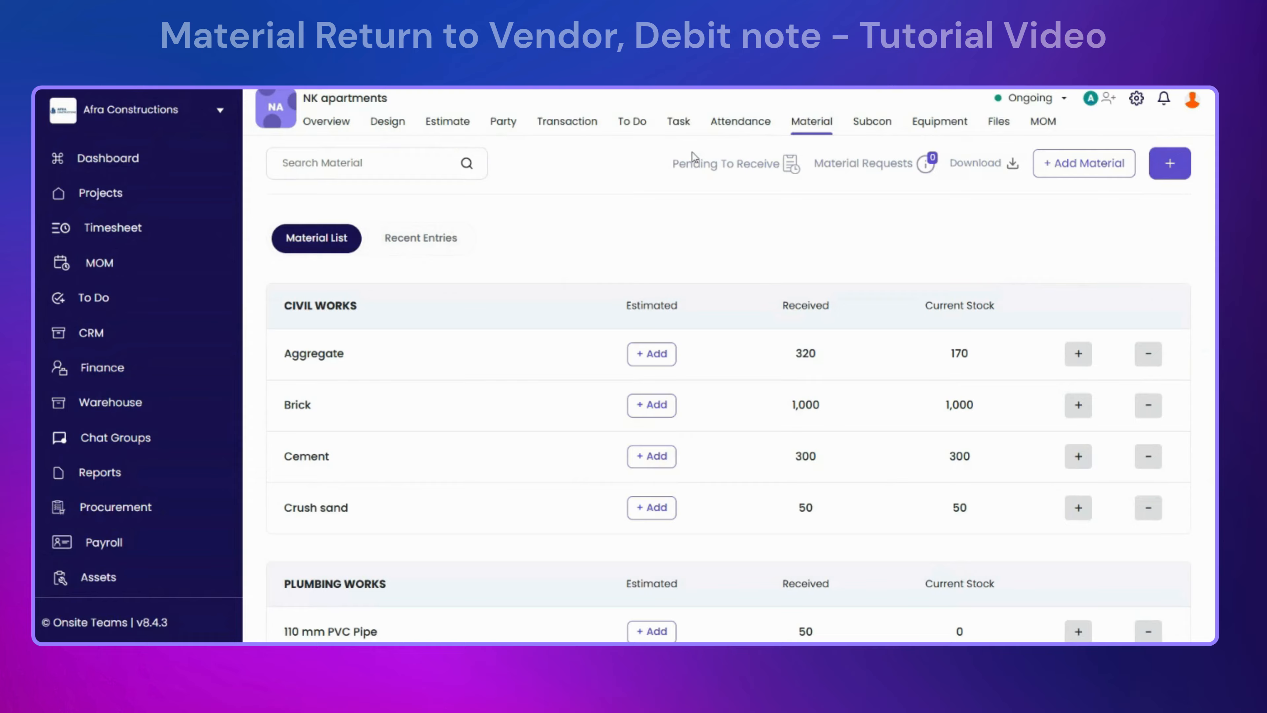
Create a debit note in the project's transactions for the second listed material supplier
click(584, 126)
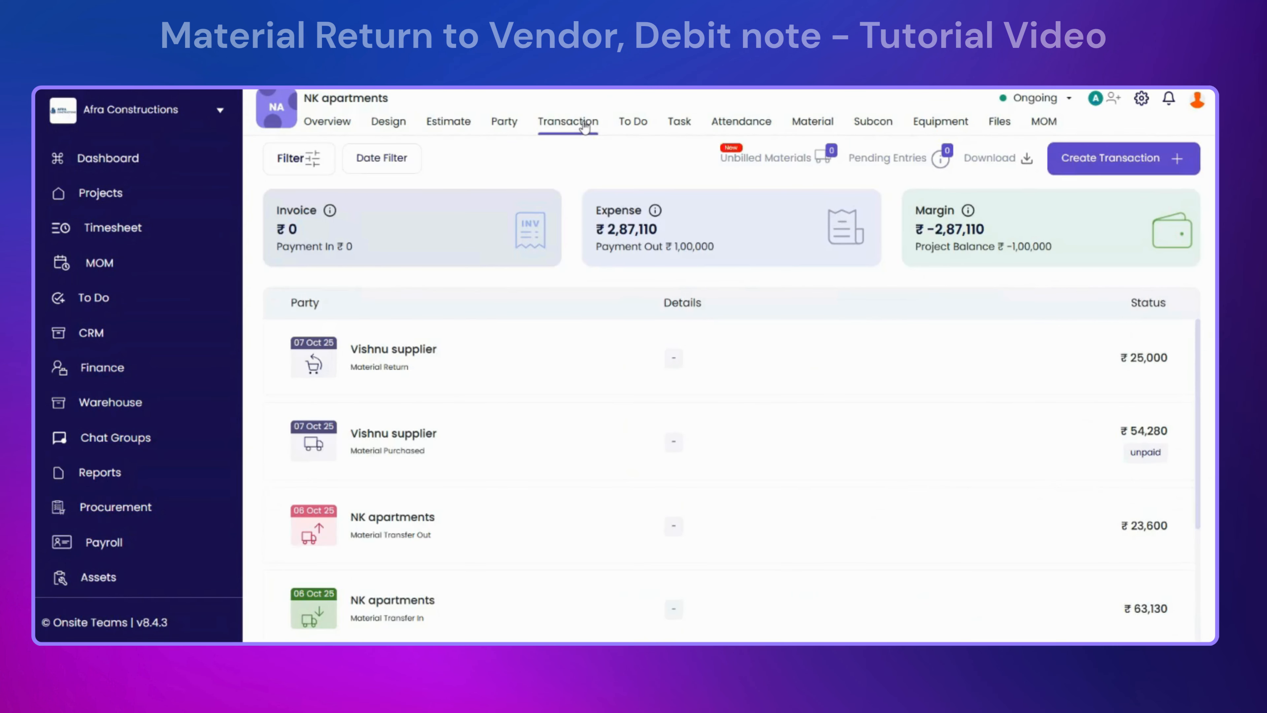
click(1077, 158)
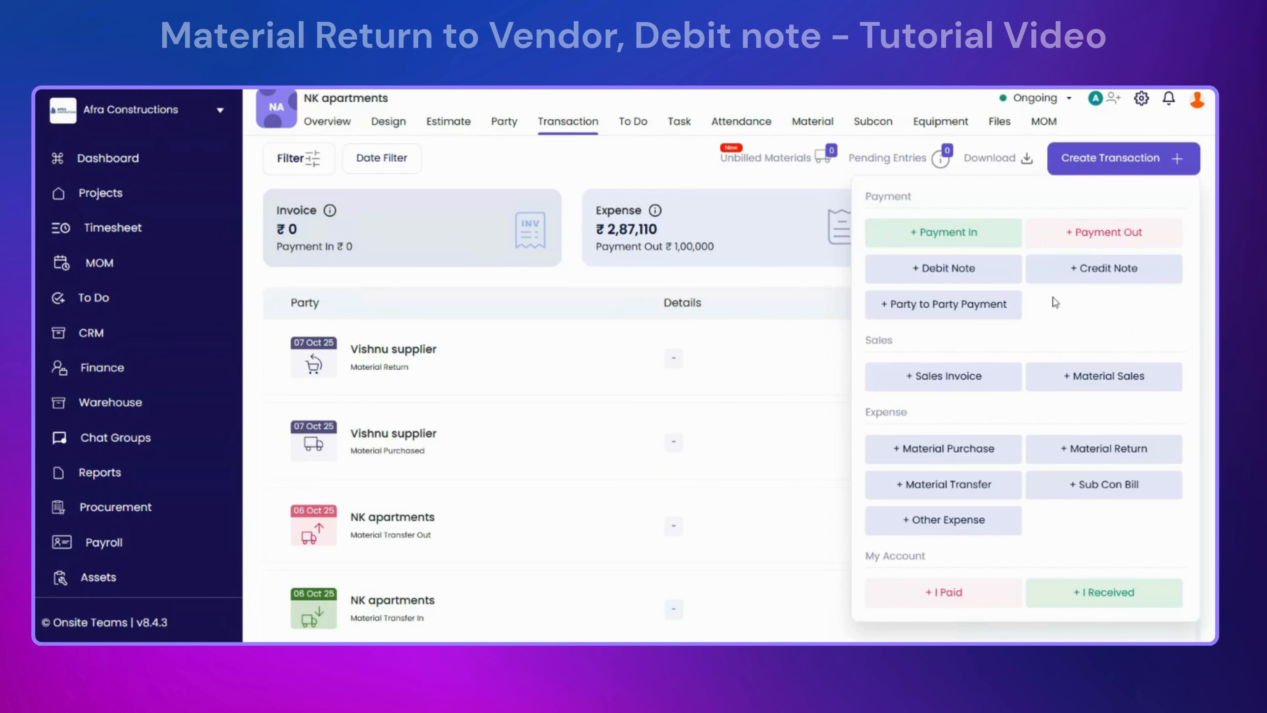
click(969, 280)
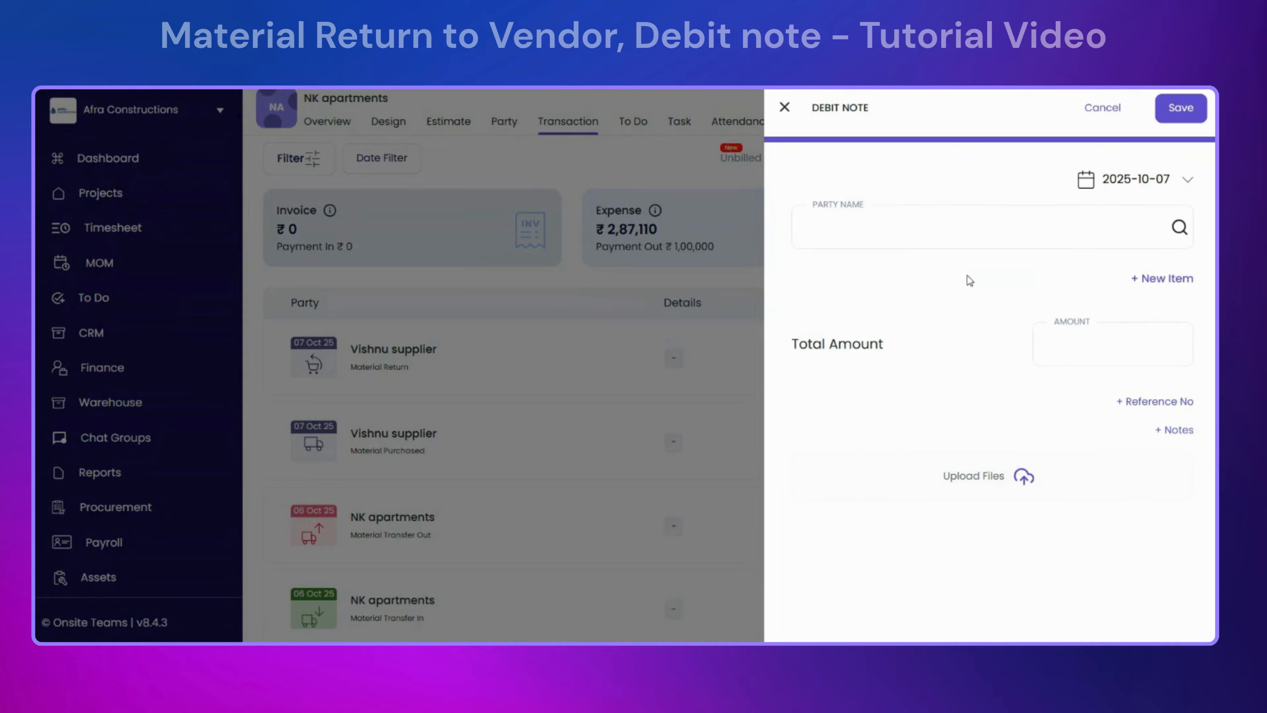
click(937, 237)
click(929, 355)
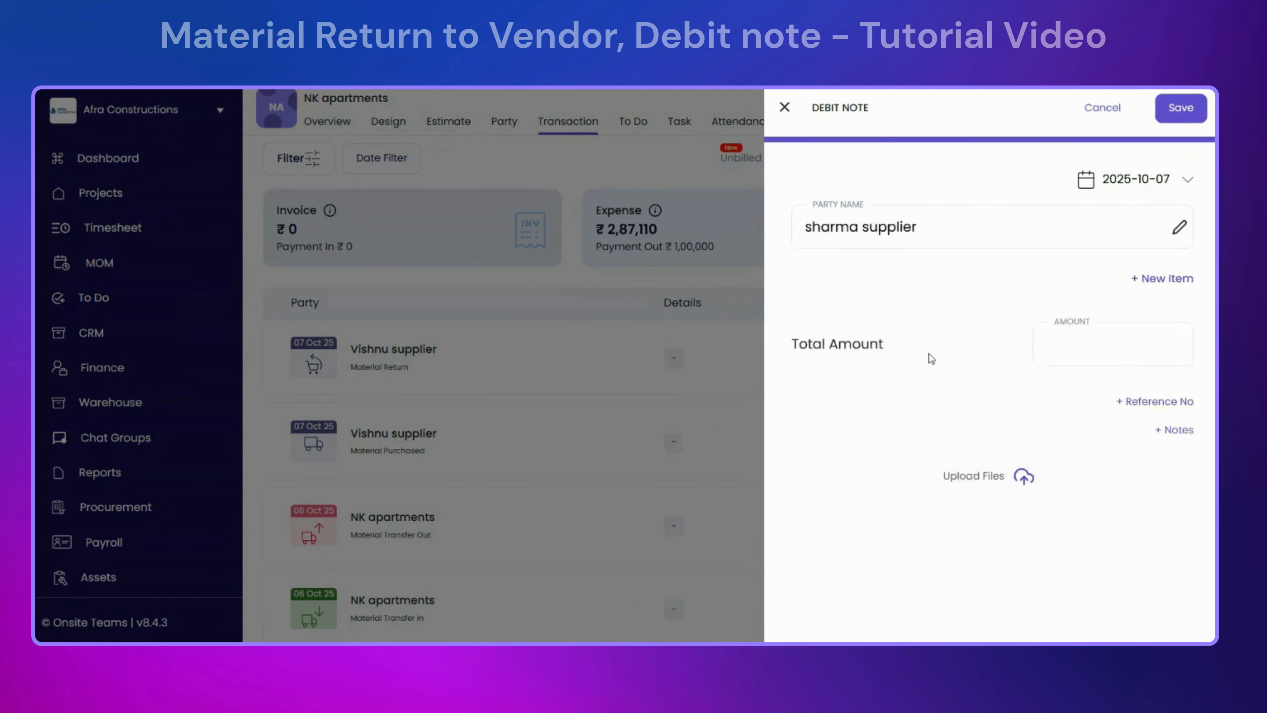
Set the debit note amount to 7,000 and add the note "Damaged material"
click(1105, 346)
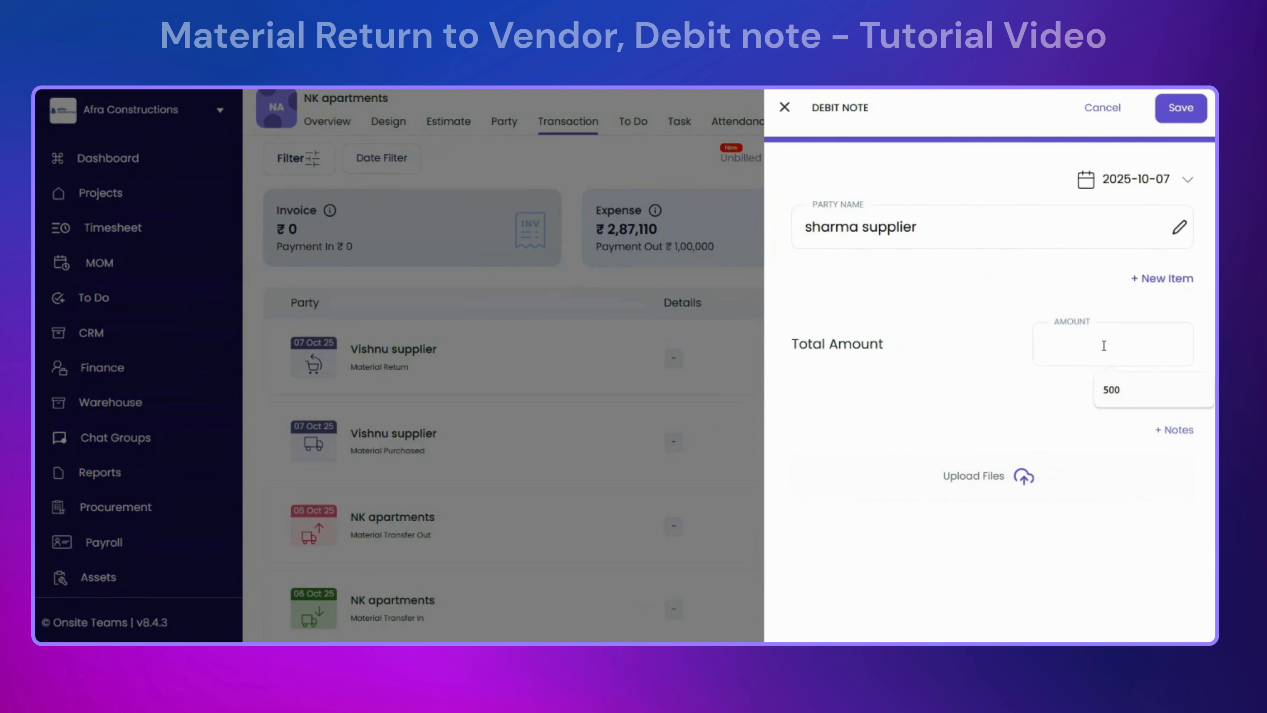
text(7000)
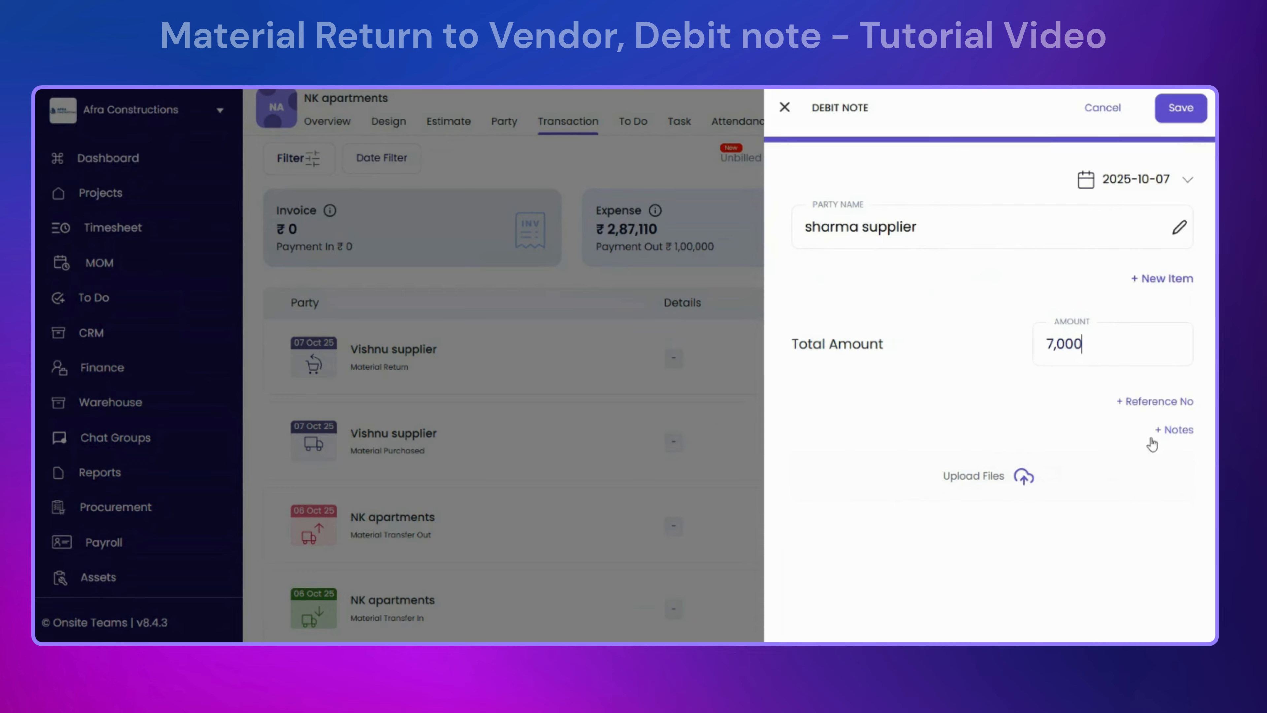
click(1168, 430)
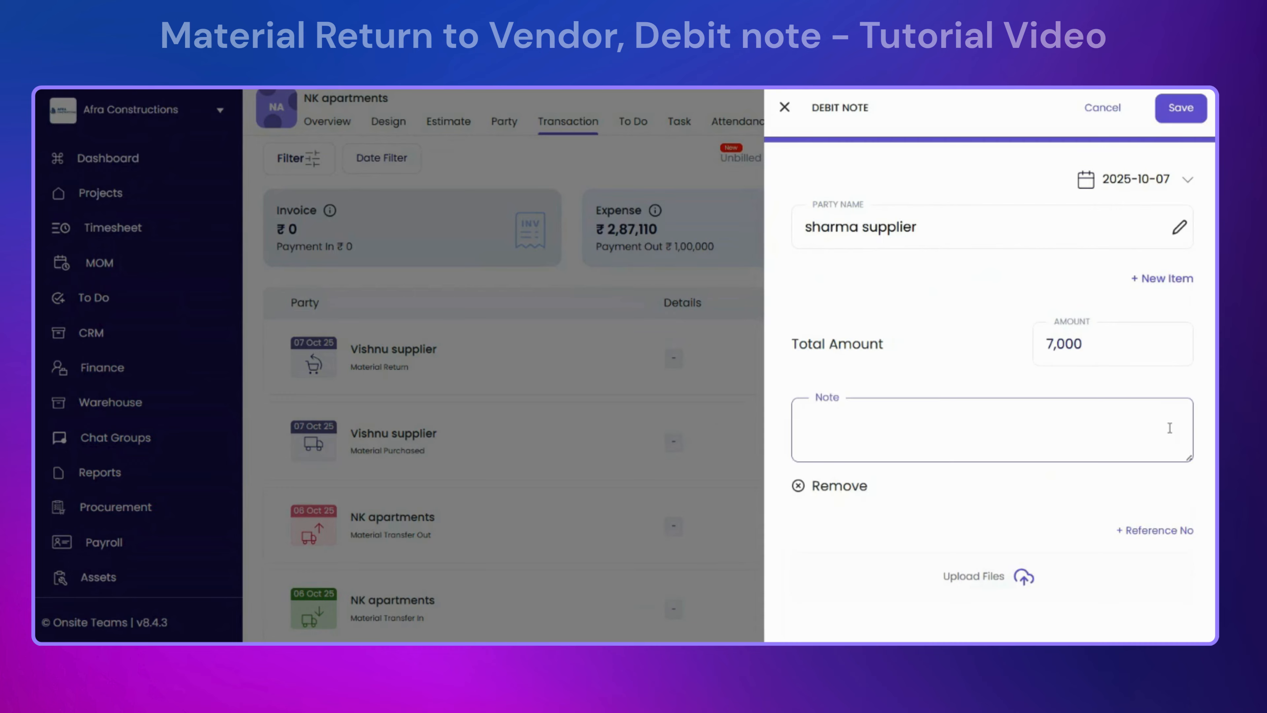
click(844, 427)
text(Damaged material)
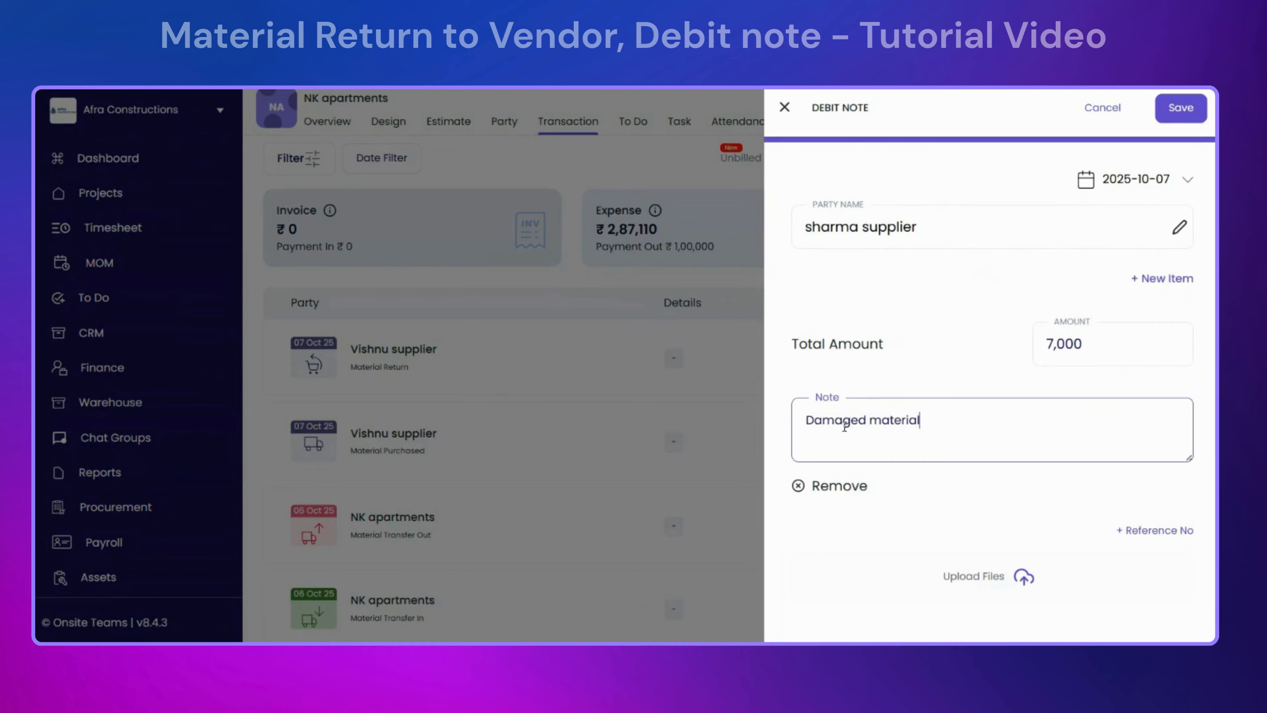
Complete the debit note's note as "Damaged materials retained at site" and save the debit note
text(s retained at site)
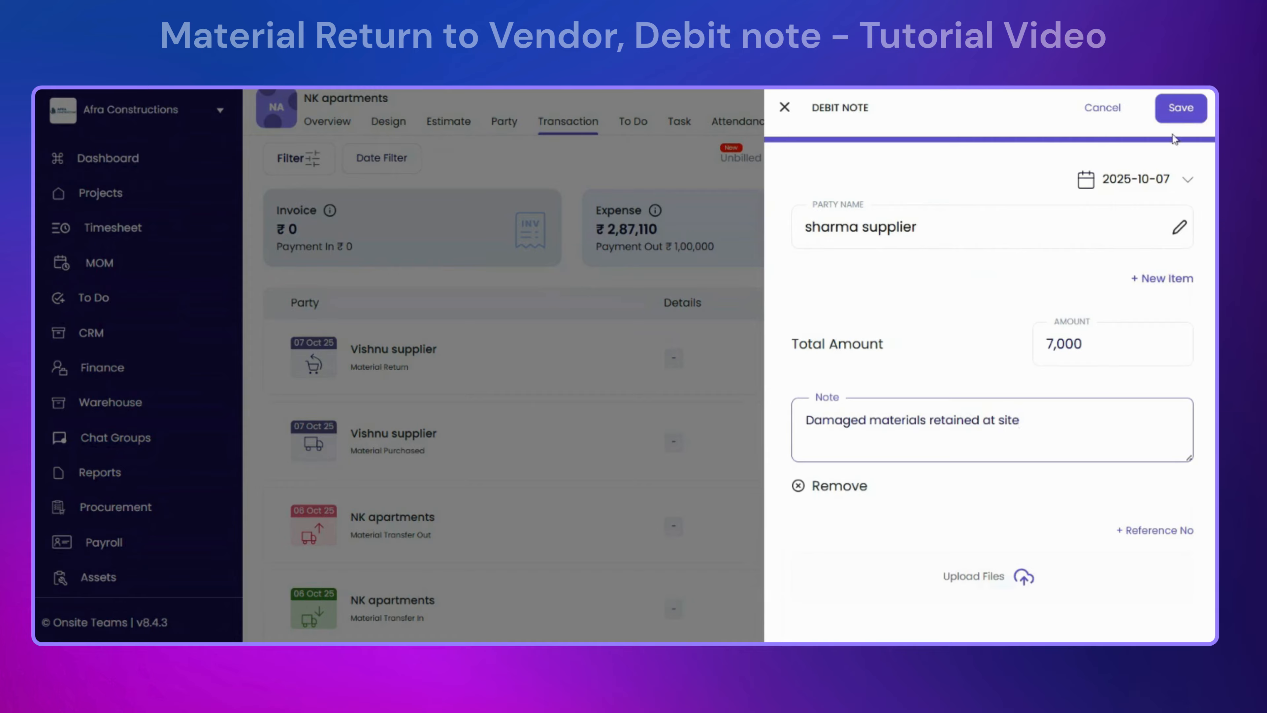
click(1180, 119)
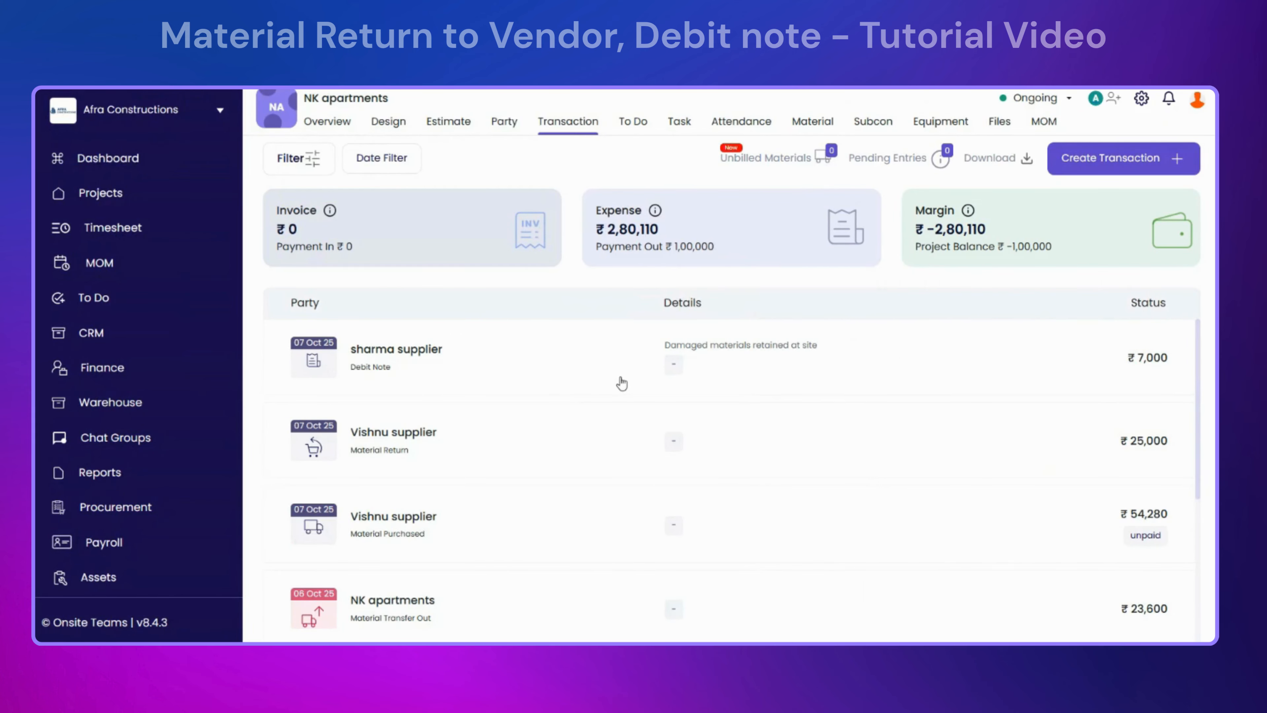
Review the debit note, balance to pay and material purchases in the project account of the supplier charged with the debit note
click(506, 123)
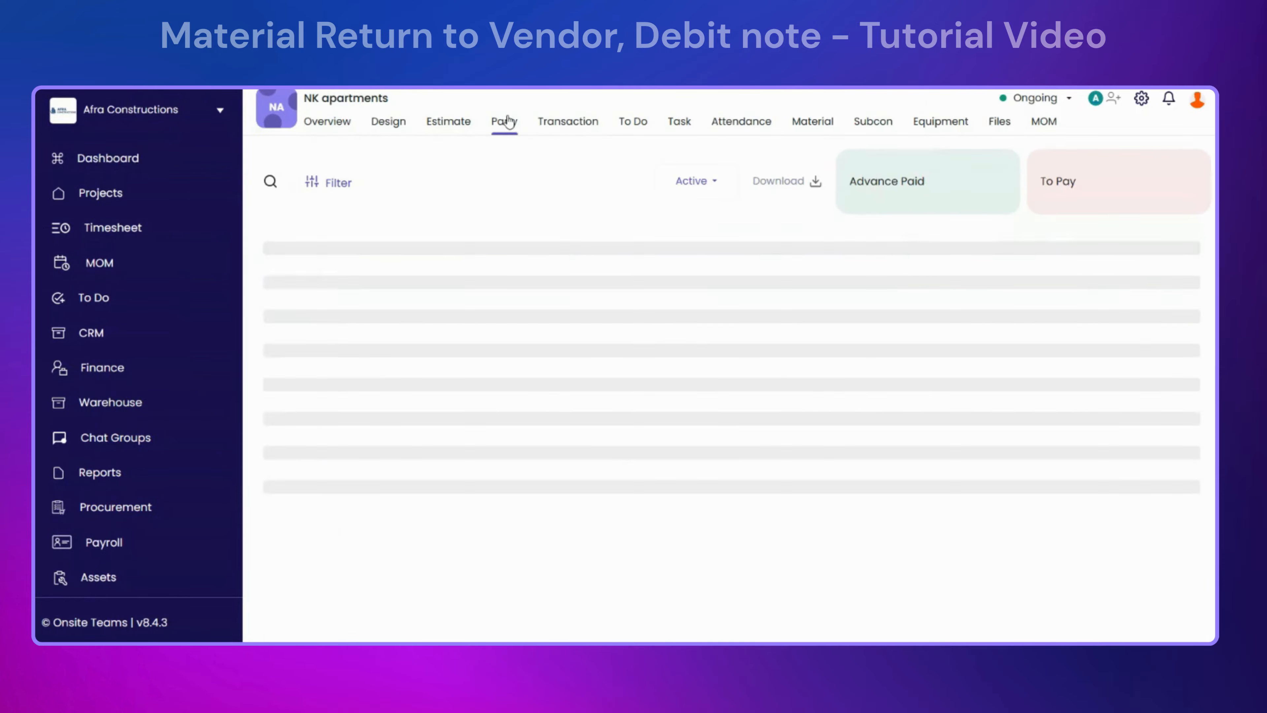
click(448, 295)
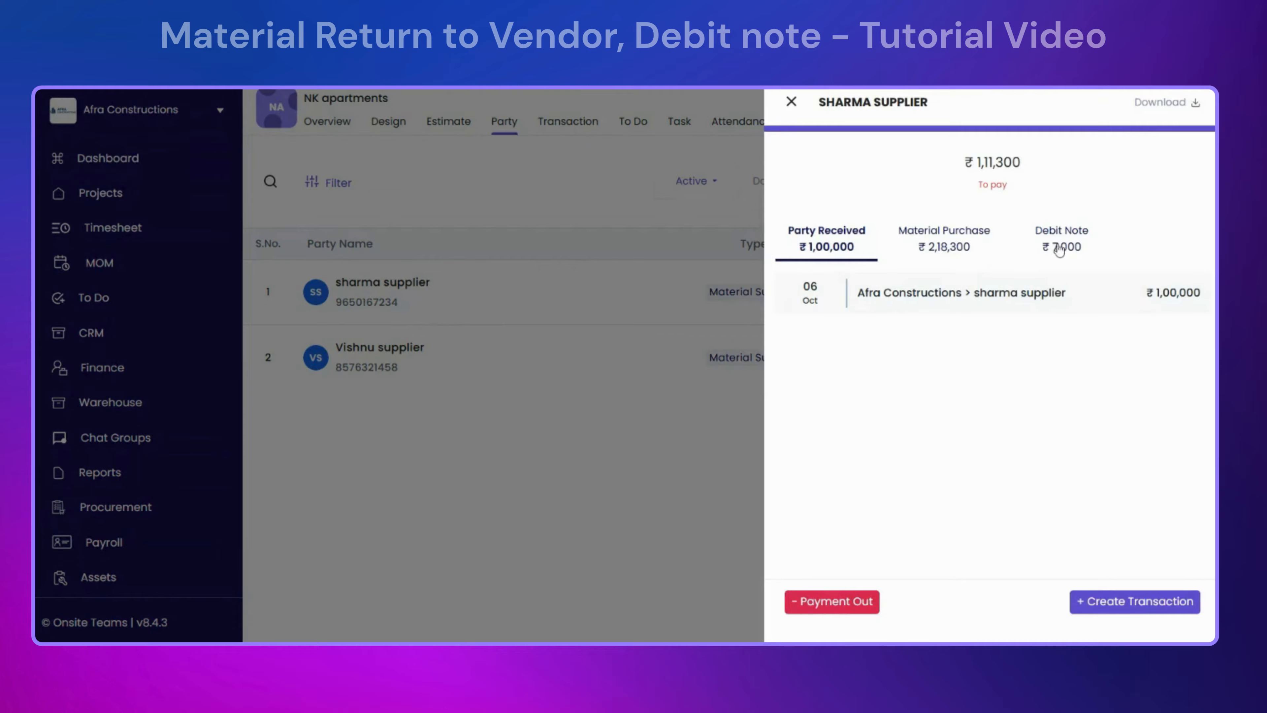
click(1062, 252)
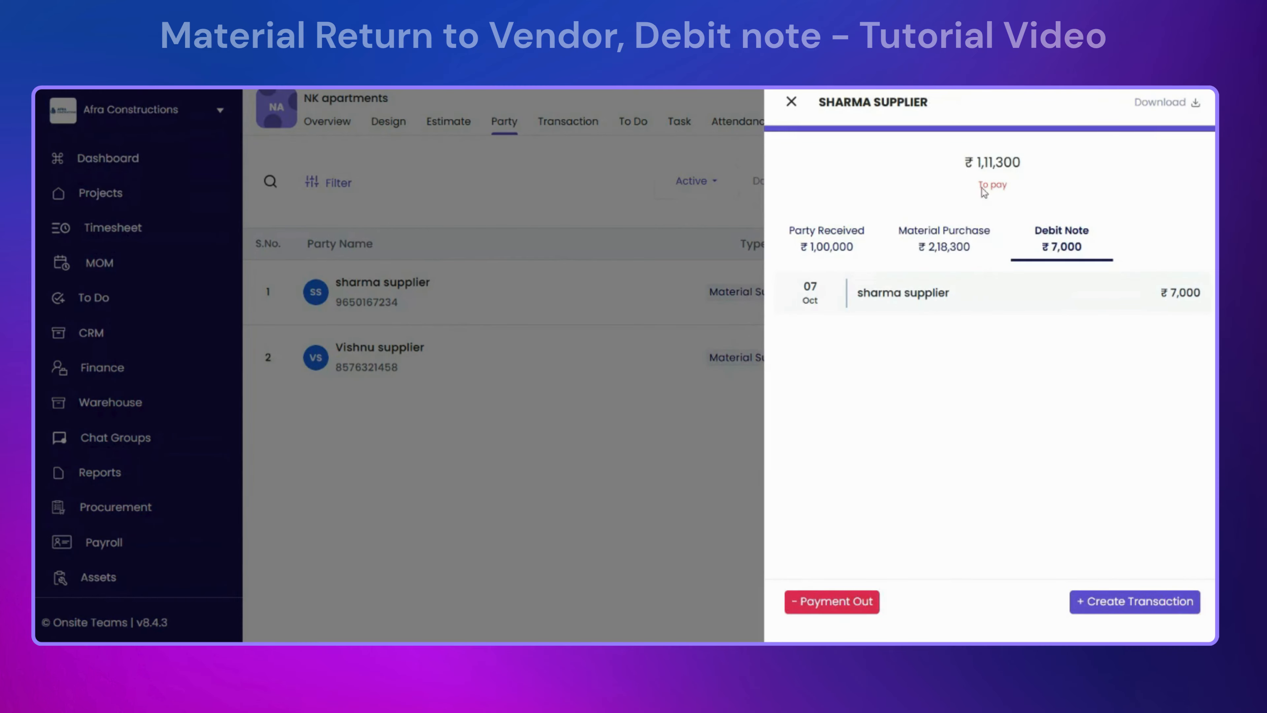
drag(979, 164, 1044, 167)
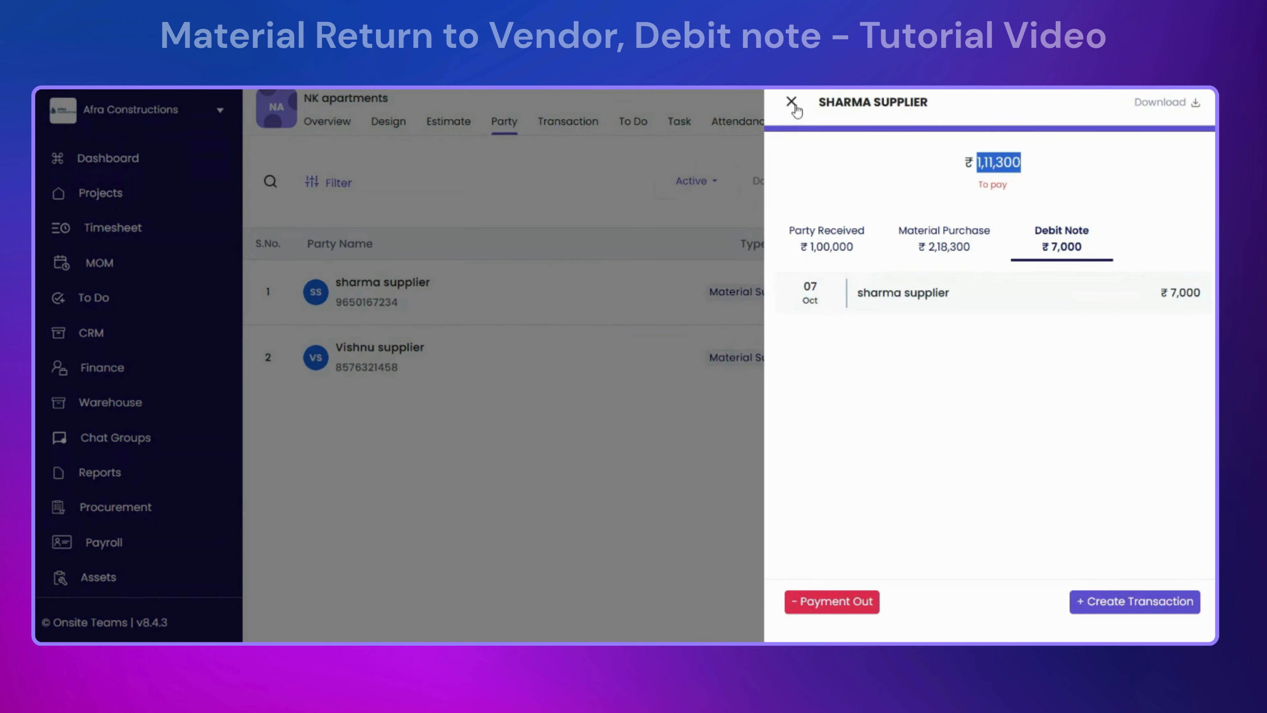
click(933, 254)
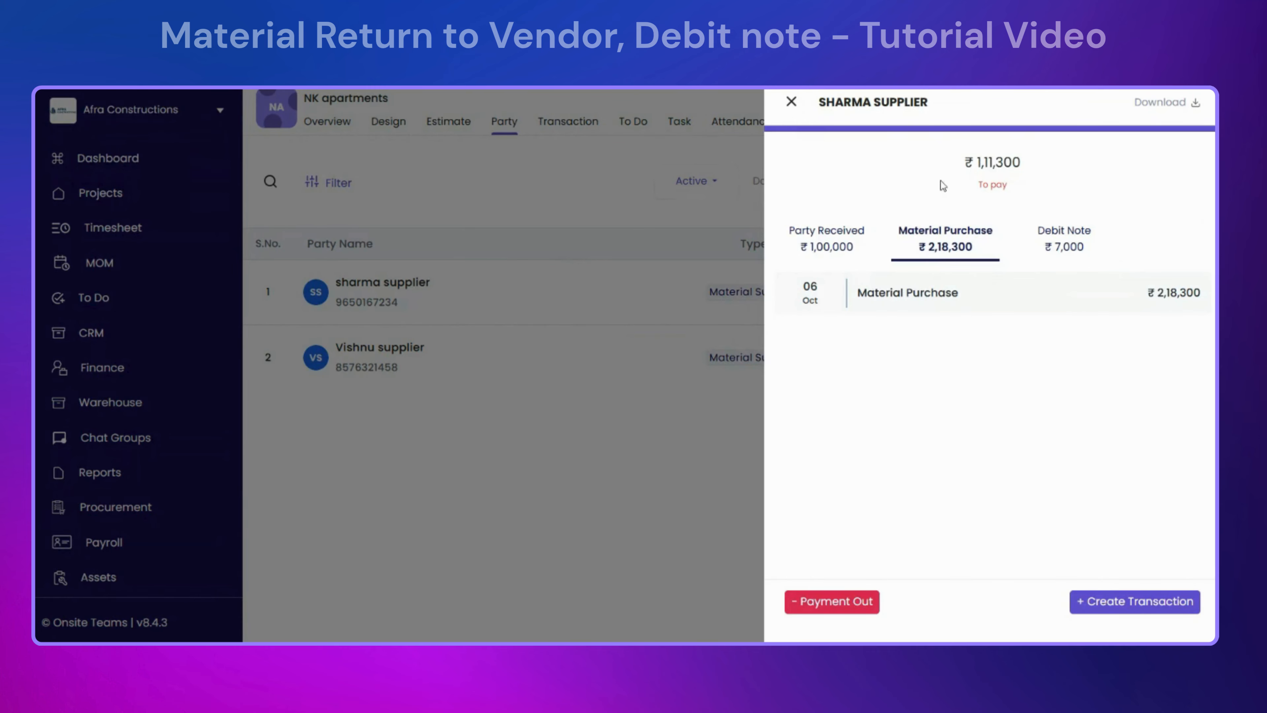
click(792, 102)
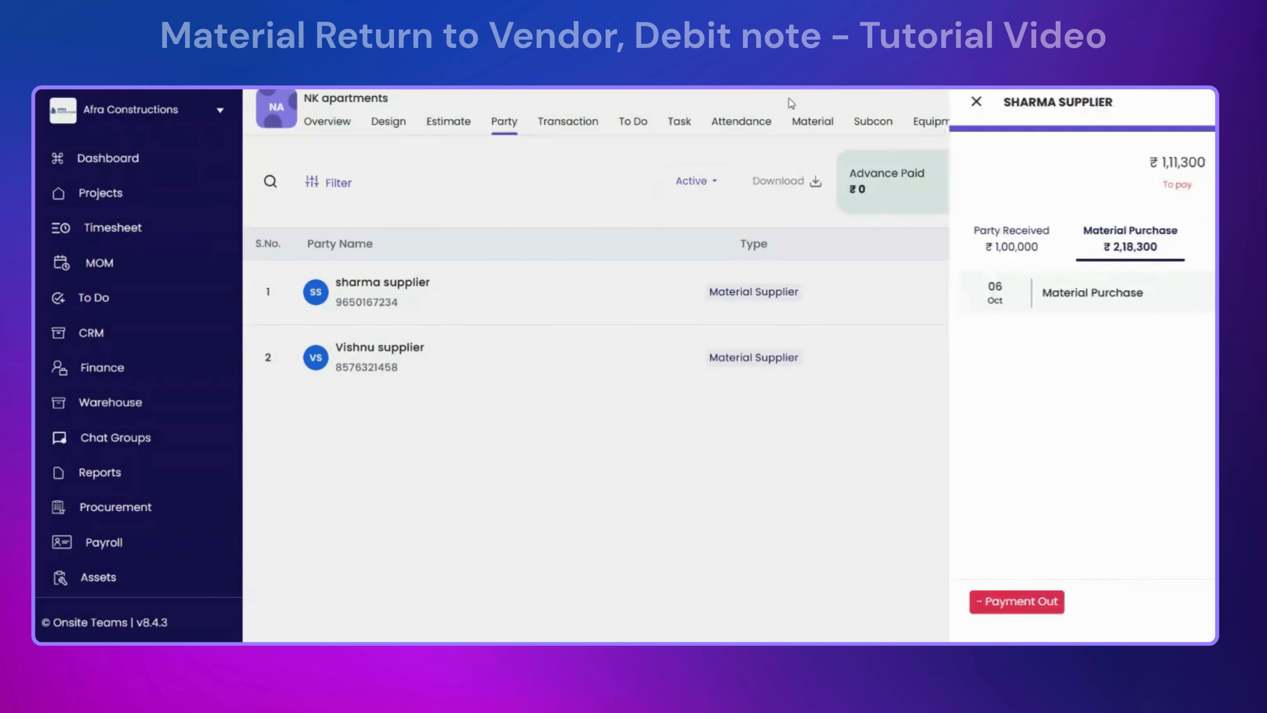
Check the project's current material stock after the debit note, and return to the project's transaction list
click(801, 128)
scroll(594, 413, down, 1)
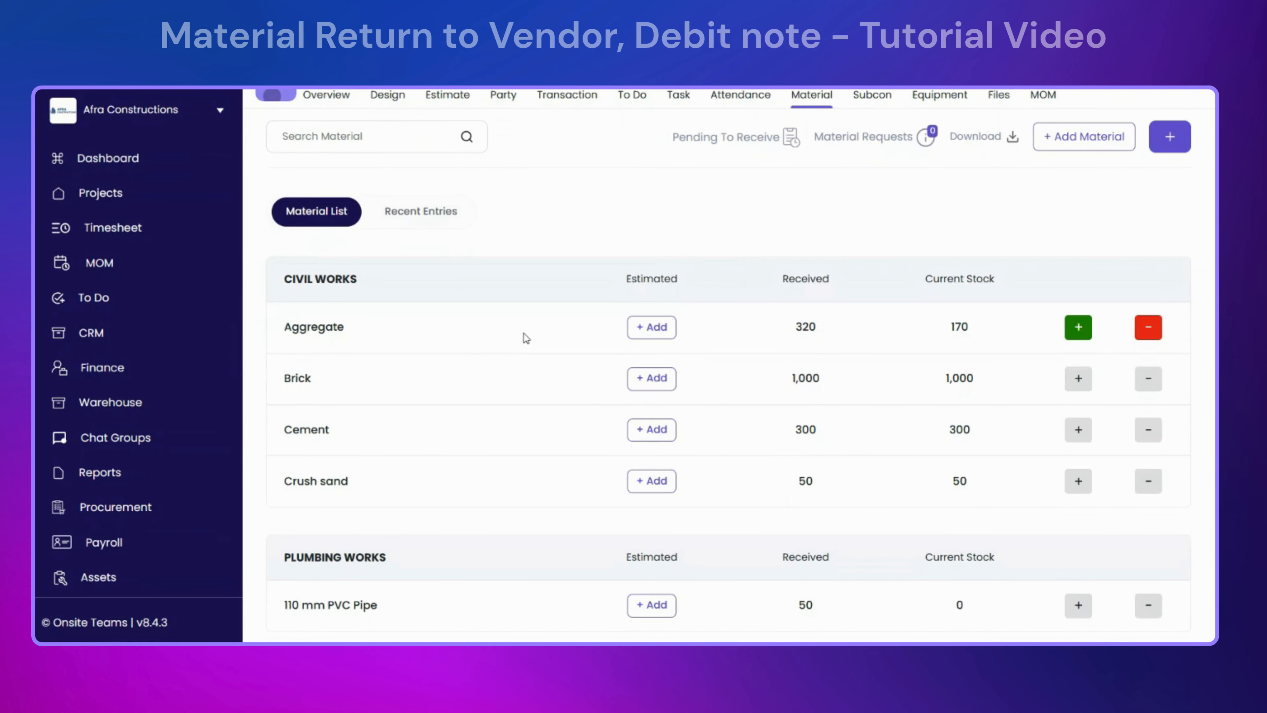
click(564, 98)
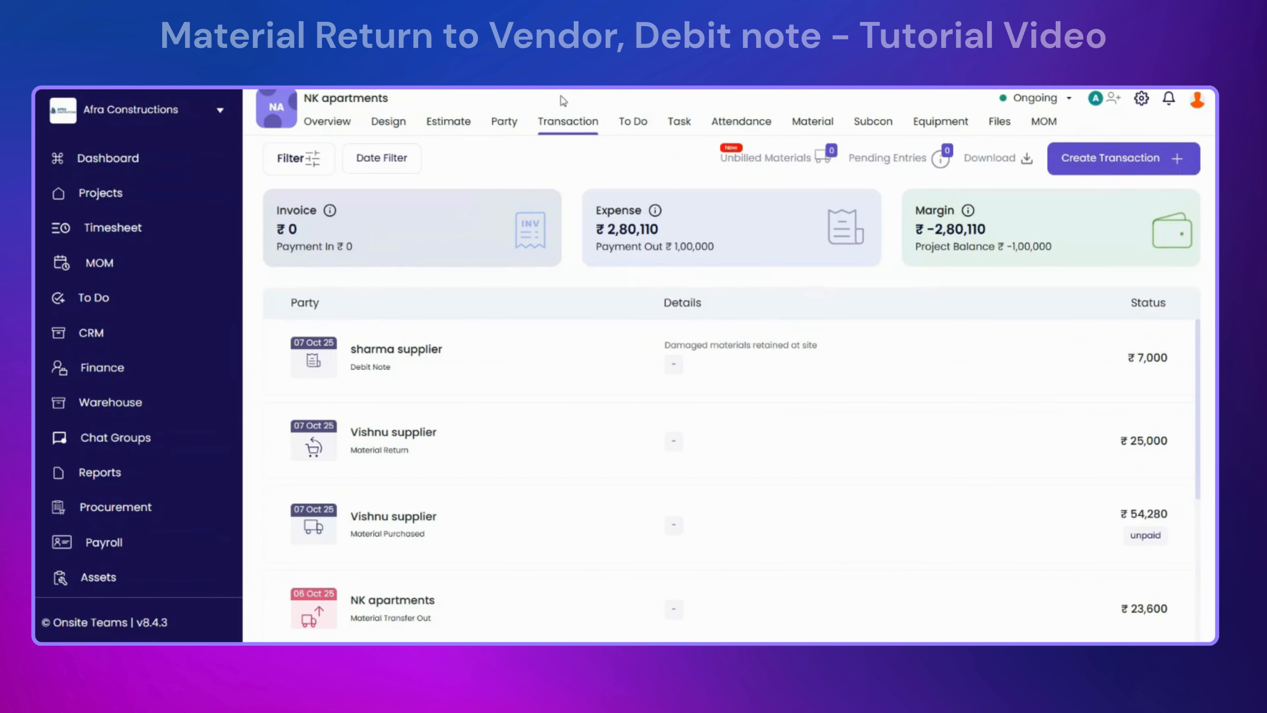